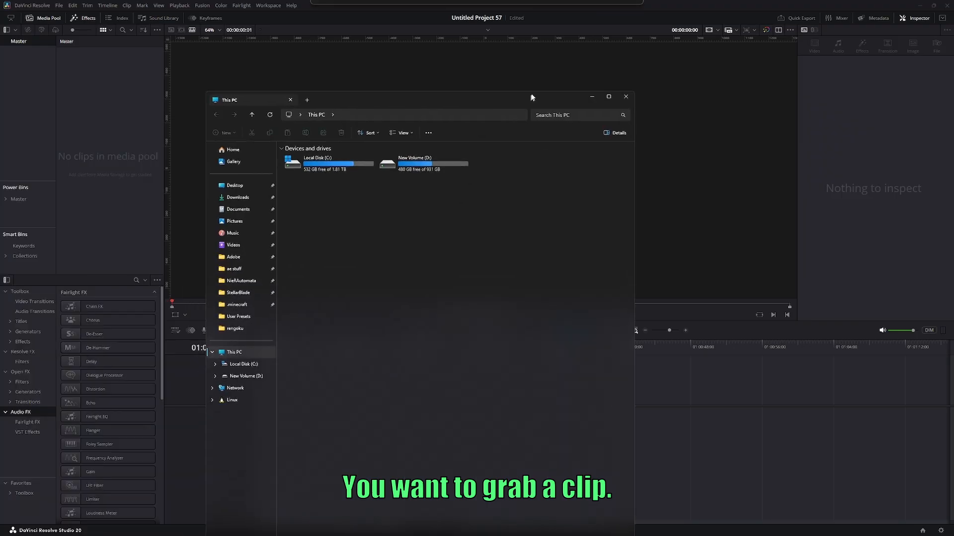
Open the s3 folder inside clips > kny on New Volume (D:).
double_click(437, 138)
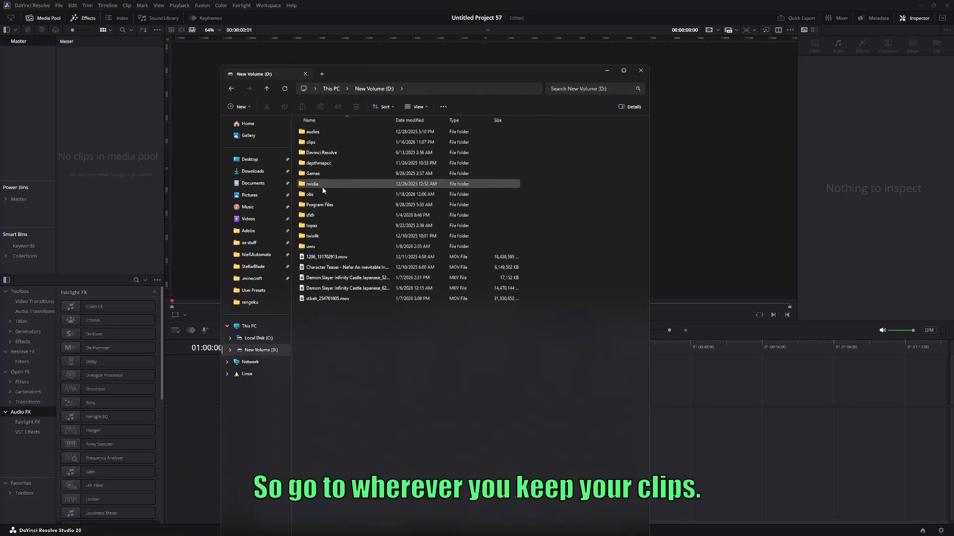
double_click(312, 142)
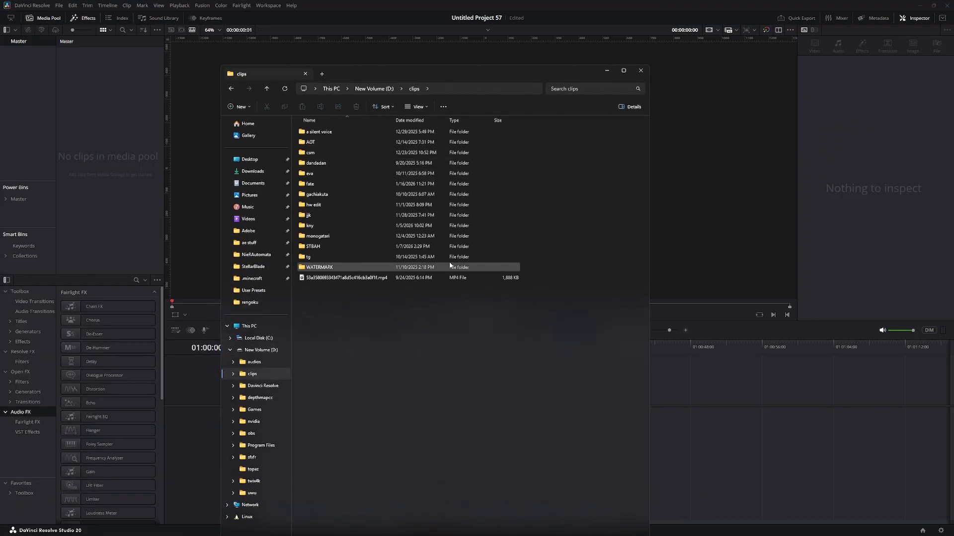
double_click(327, 226)
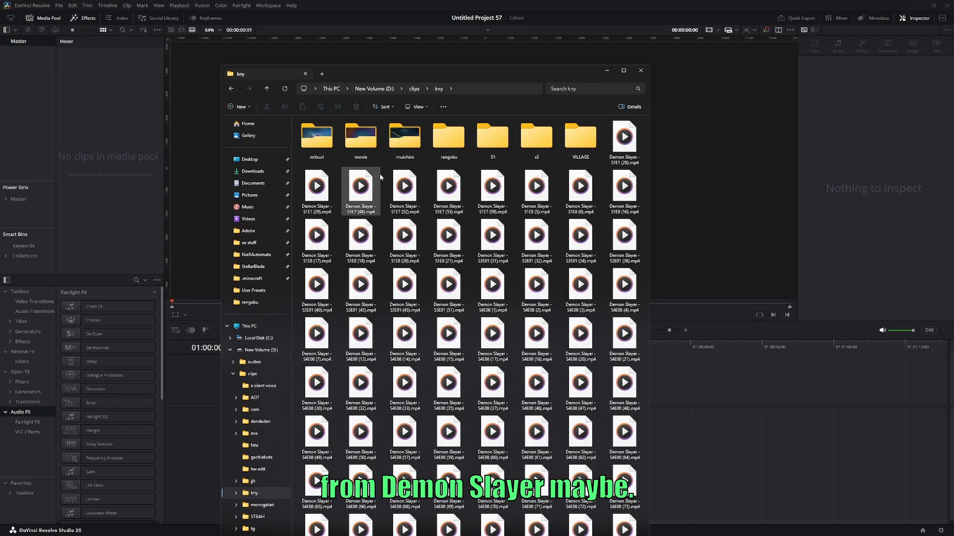
double_click(536, 140)
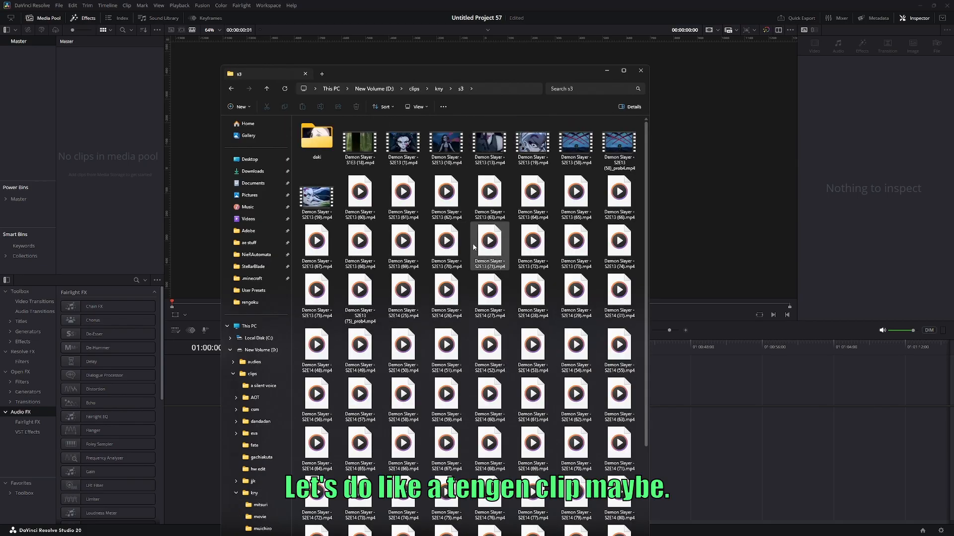
Preview Demon Slayer - S2E13 (58).mp4 and add its _prob4 version to a timeline without changing the project frame rate.
double_click(576, 143)
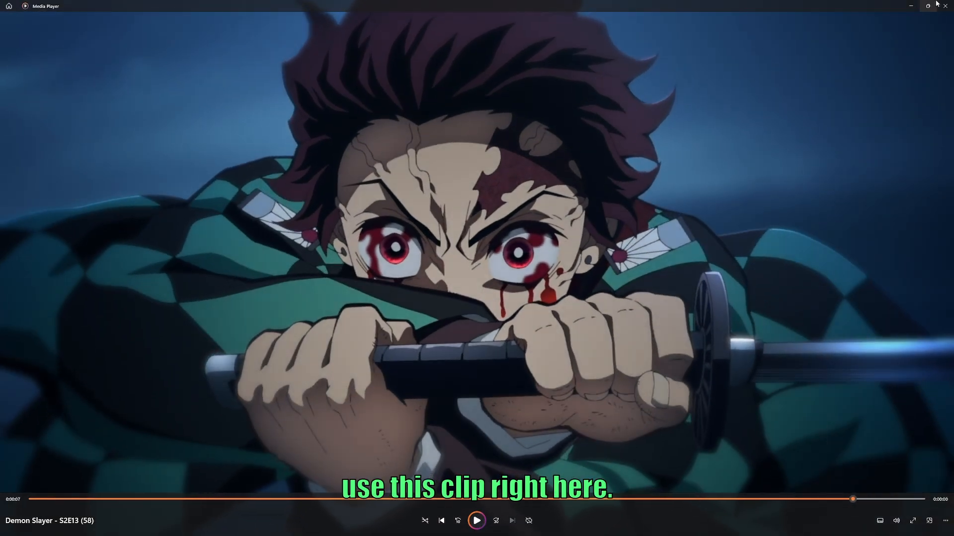
left_click(937, 4)
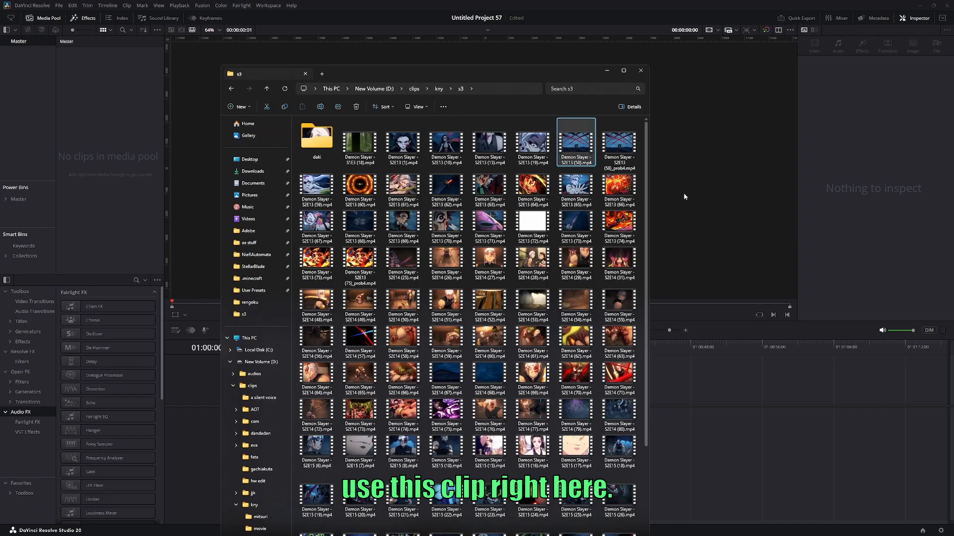
left_click_drag(579, 158, 701, 427)
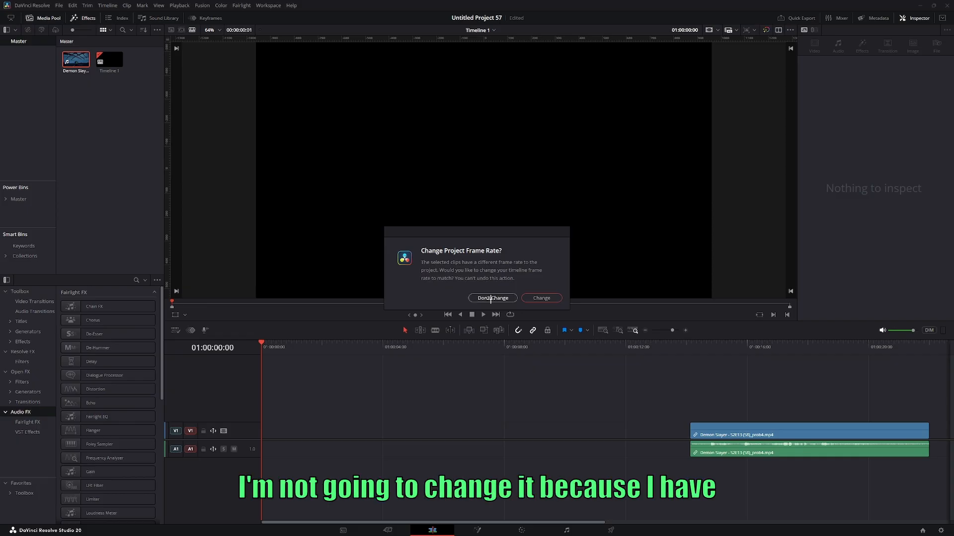
left_click(491, 298)
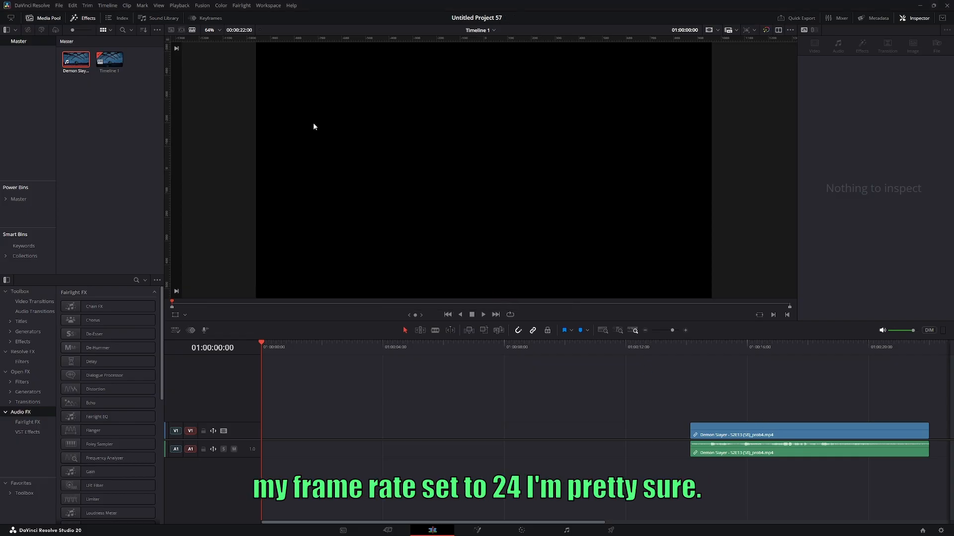
Check the timeline frame rate in the project settings.
left_click(65, 5)
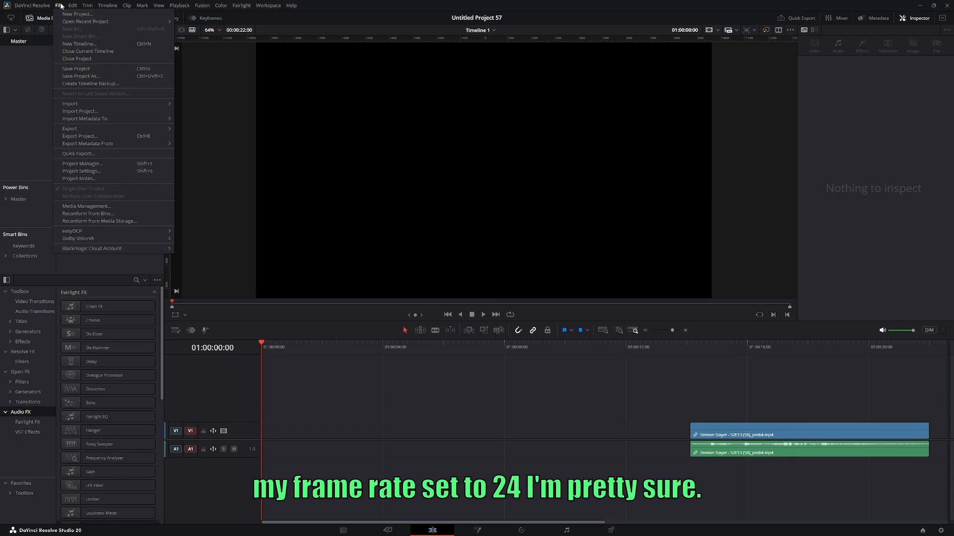
left_click(99, 172)
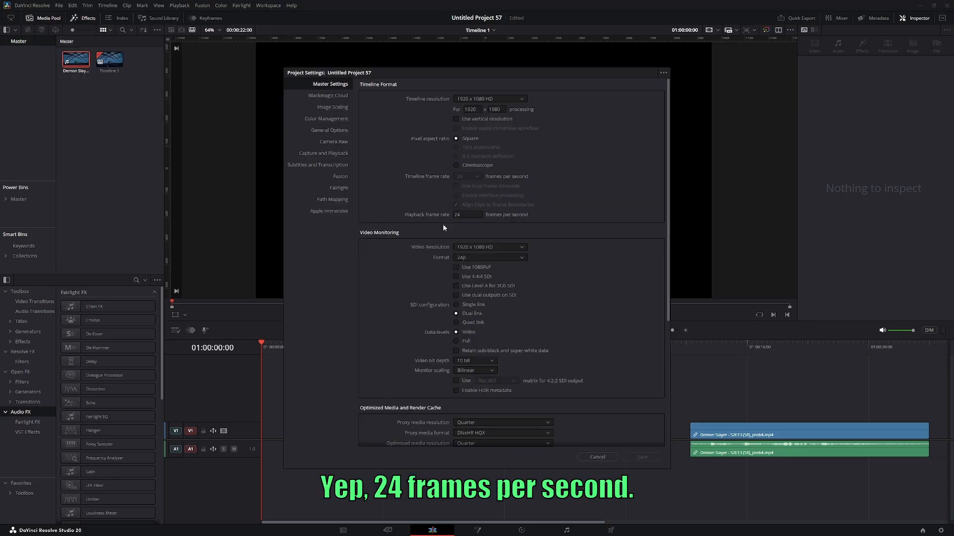
left_click(615, 458)
Move the clip to the start of the timeline and split it at the scene change at 01:00:05:10.
left_click_drag(726, 436, 297, 436)
key("space")
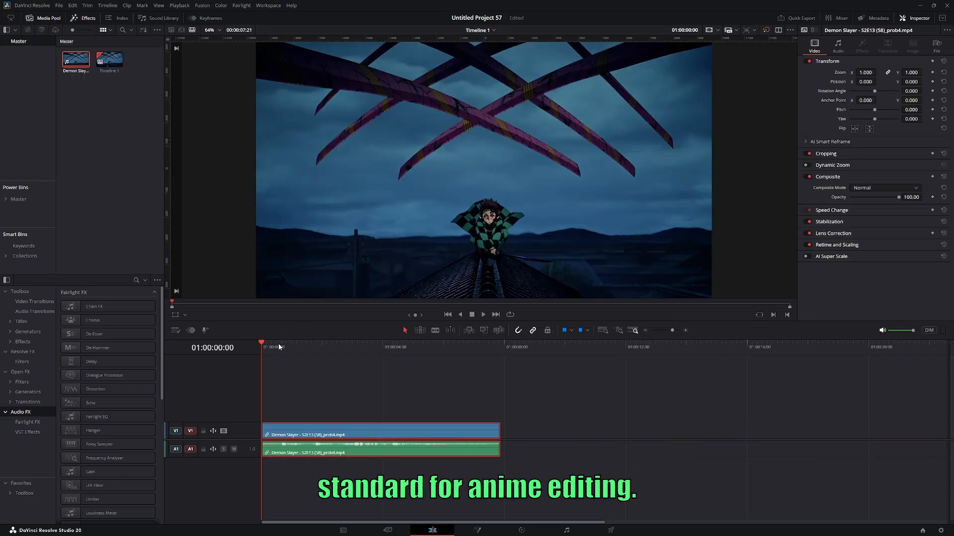
left_click_drag(324, 359, 425, 386)
key("Left")
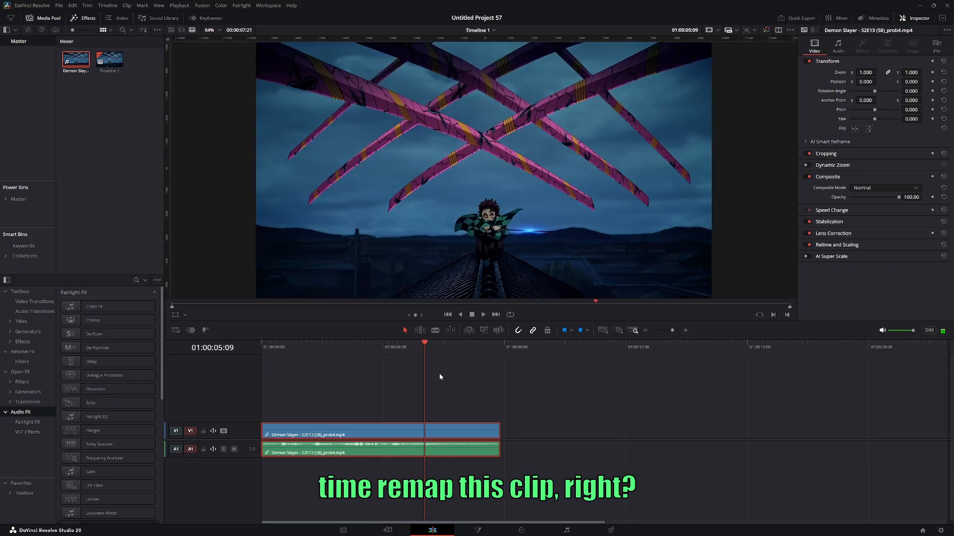
key("Right")
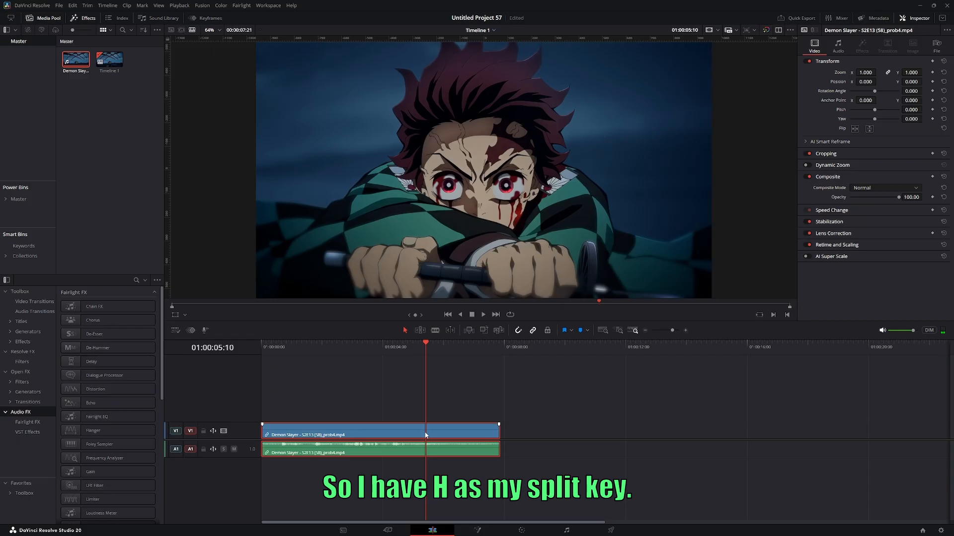
key("ctrl+b")
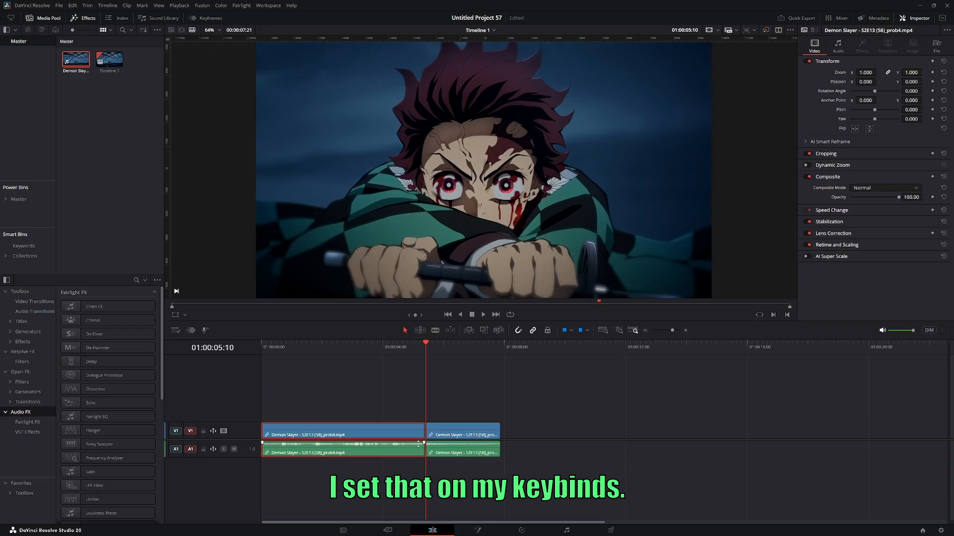
Delete the part before the split and move the remaining clip to the start of the timeline.
key("BackSpace")
left_click_drag(445, 428, 266, 425)
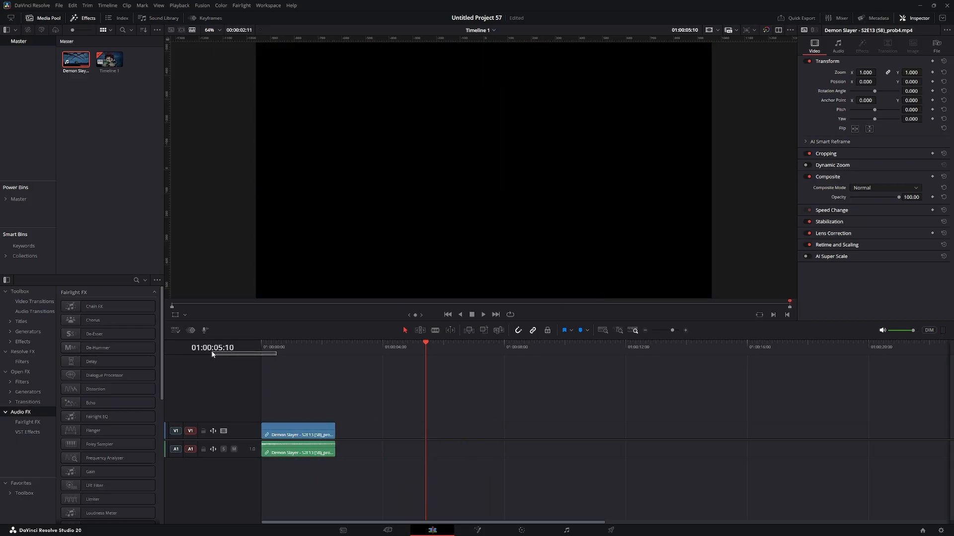
Split the clip at each new character movement, every three frames from 01:00:00:03 to 01:00:02:09.
key("Home")
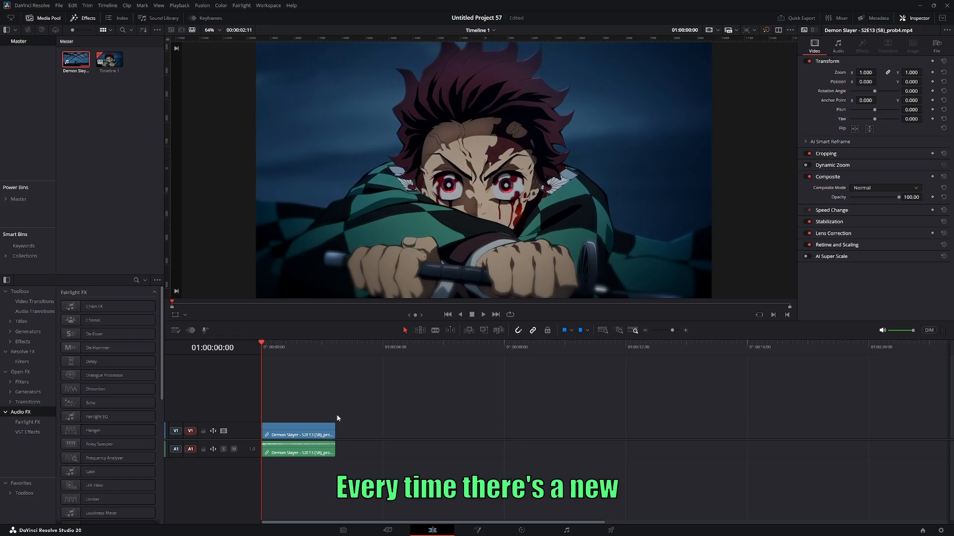
key("Right")
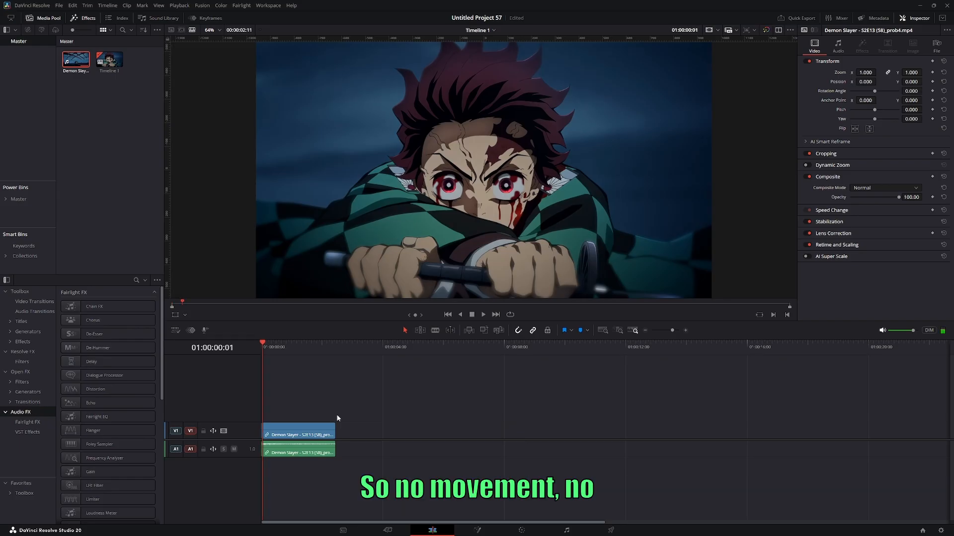
key("Right")
key("Right")
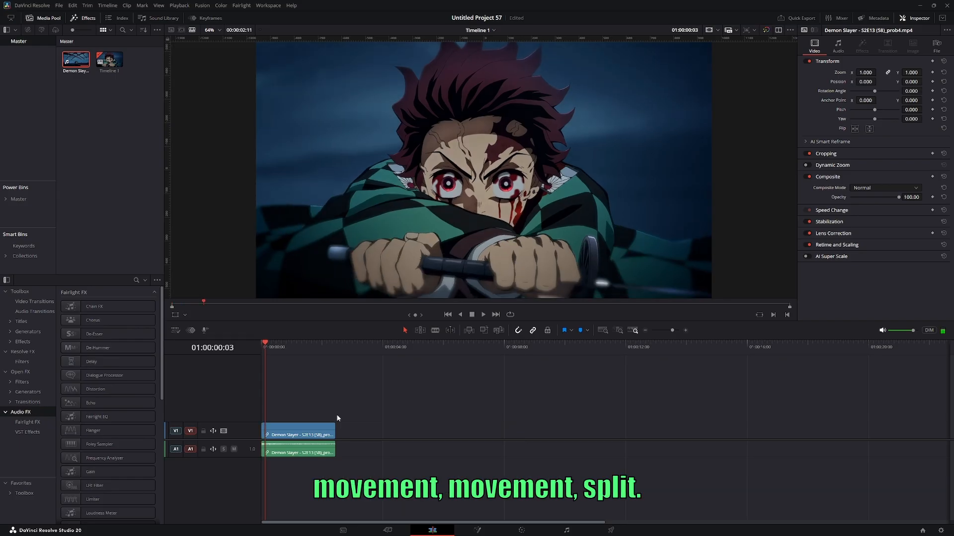
key("ctrl+b")
key("Right")
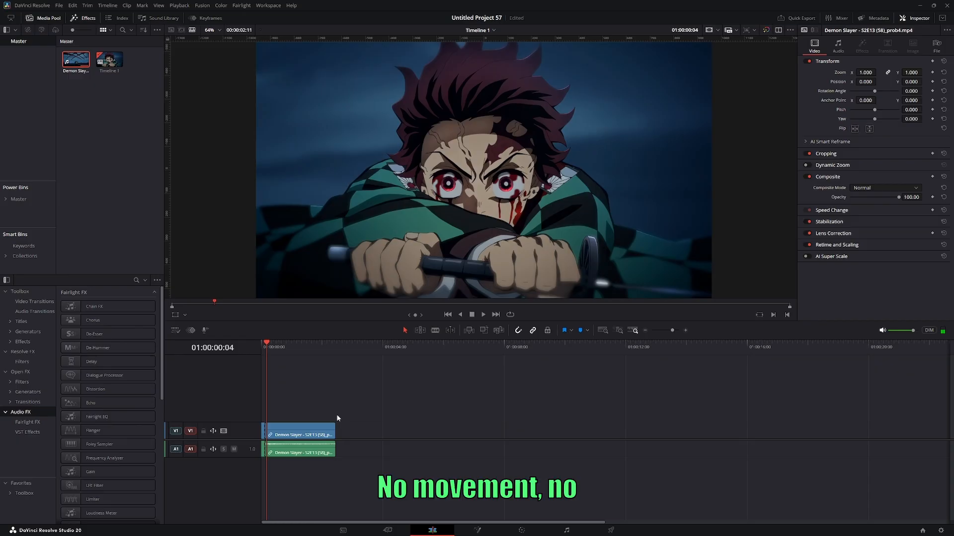
key("Right")
key("Right")
key("Right")
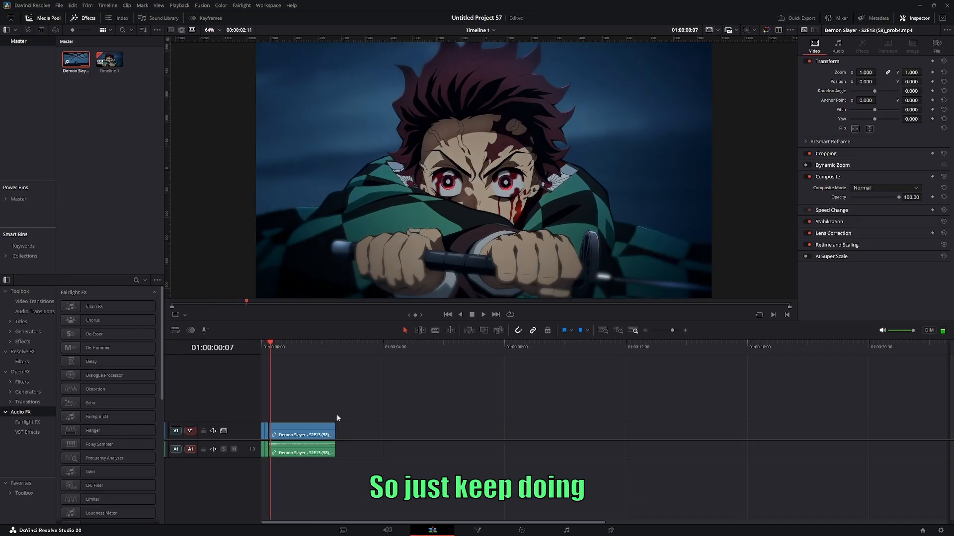
key("Right")
key("Right")
key("ctrl+b")
key("Right")
key("Right")
key("Right")
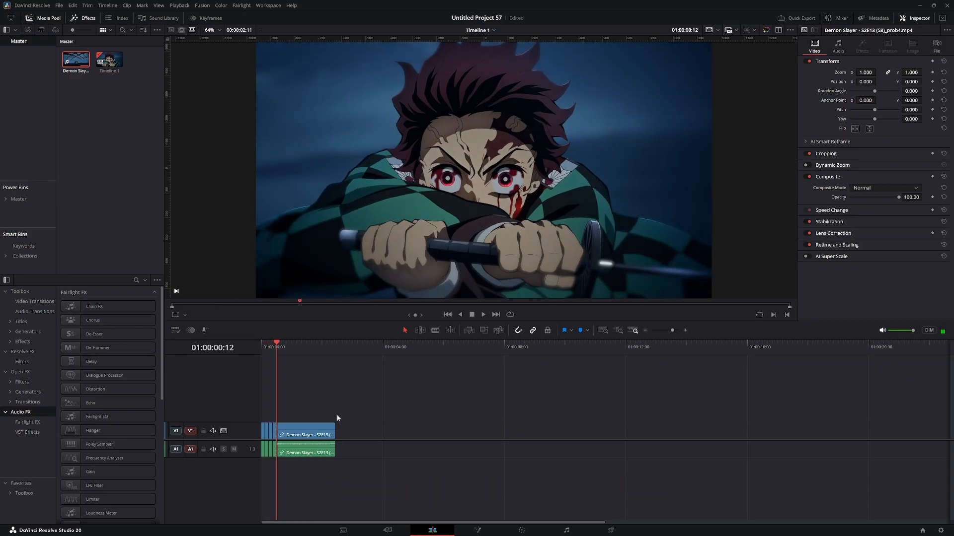
key("Right")
key("Right")
key("Right")
key("ctrl+b")
key("Right")
key("Right")
key("Right")
key("ctrl+b")
key("Right")
key("Right")
key("Right")
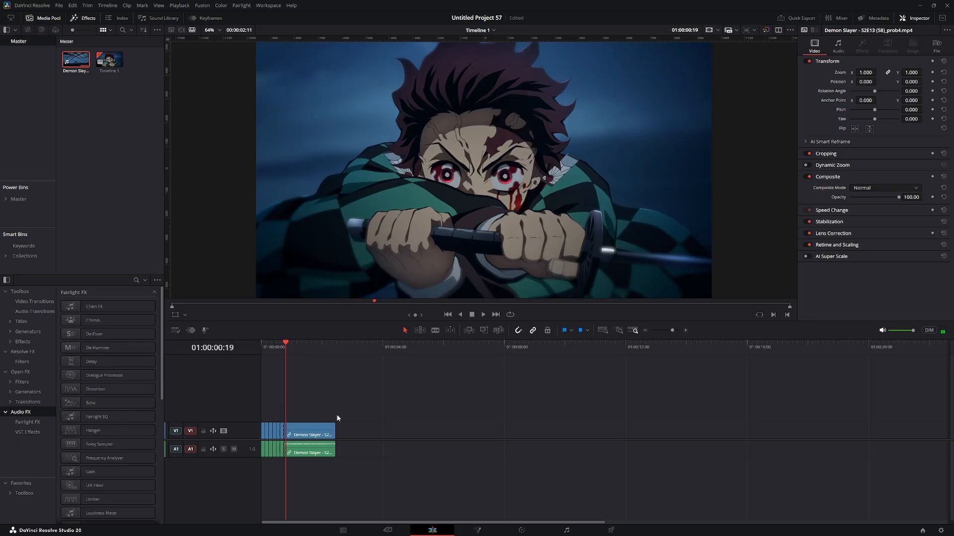
key("ctrl+b")
key("Right")
key("Right")
key("Right")
key("ctrl+b")
key("Right")
key("Right")
key("Right")
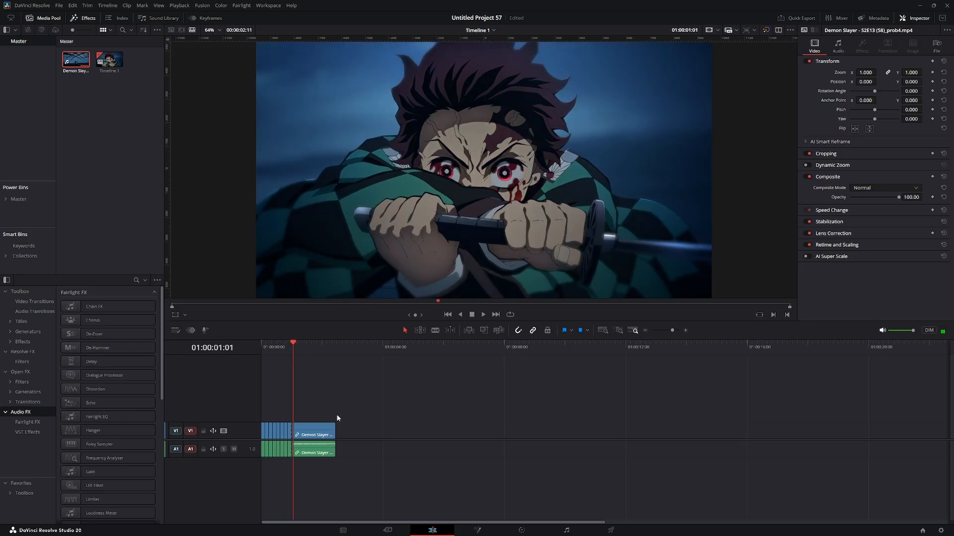
key("ctrl+b")
key("Right")
key("Right")
key("Right")
key("ctrl+b")
key("Right")
key("Right")
key("Right")
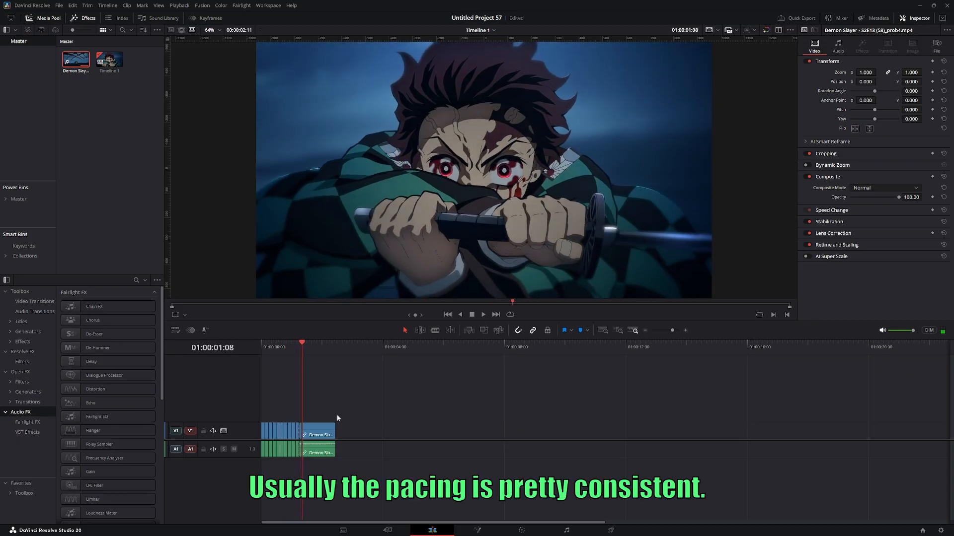
key("ctrl+b")
key("Right")
key("Right")
key("Right")
key("ctrl+b")
key("Right")
key("Right")
key("Right")
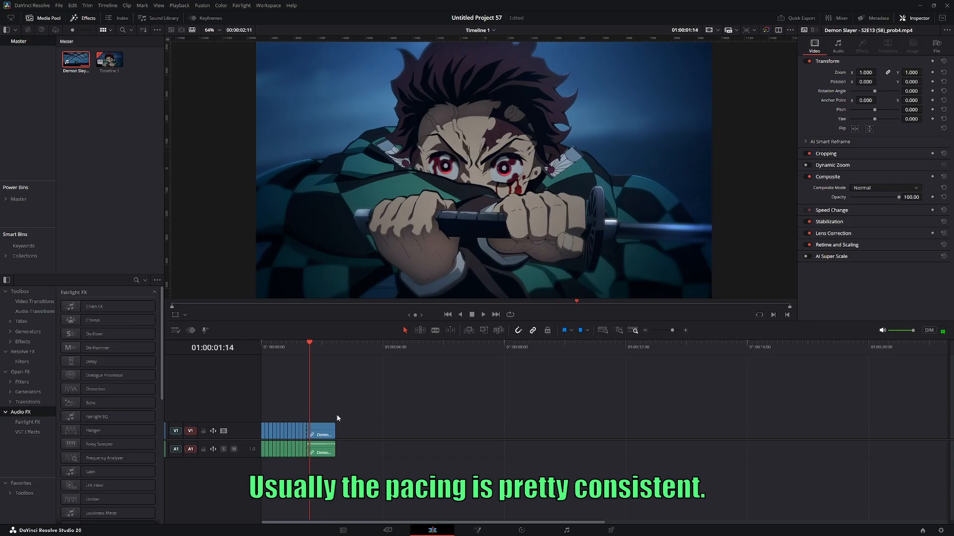
key("ctrl+b")
key("Right")
key("Right")
key("Right")
key("ctrl+b")
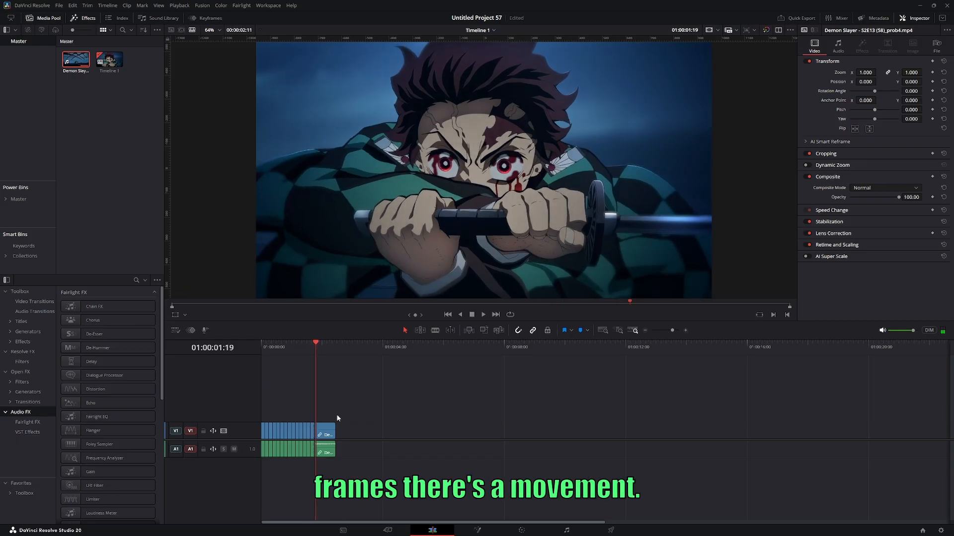
key("Right")
key("Right")
key("Right")
key("ctrl+b")
key("Right")
key("Right")
key("Right")
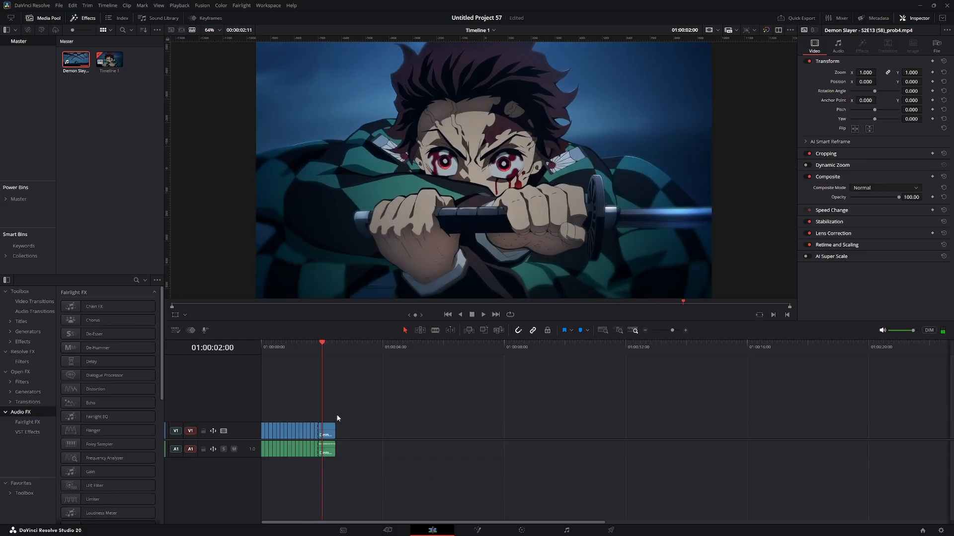
key("ctrl+b")
key("Right")
key("Right")
key("Right")
key("ctrl+b")
key("Right")
key("Right")
key("Right")
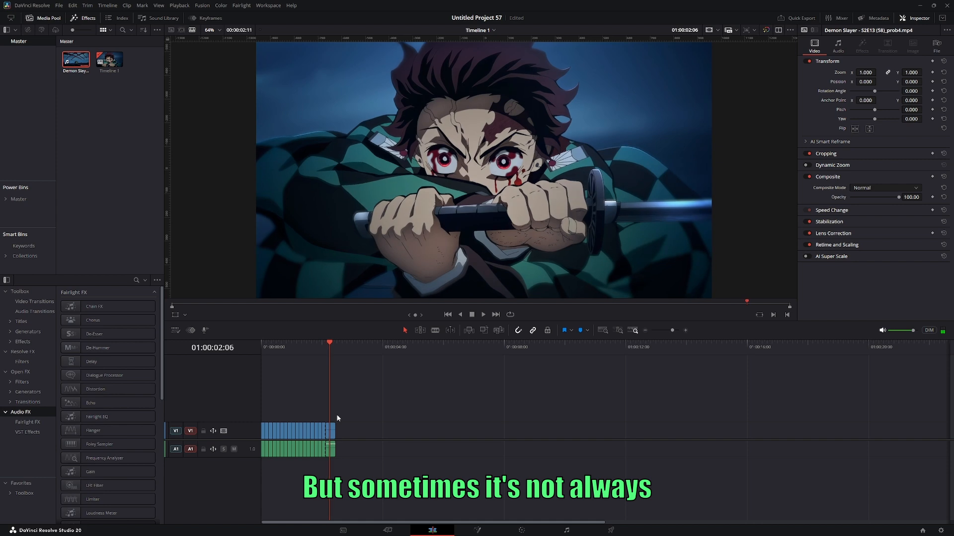
key("Right")
key("Right")
key("Right")
key("Right")
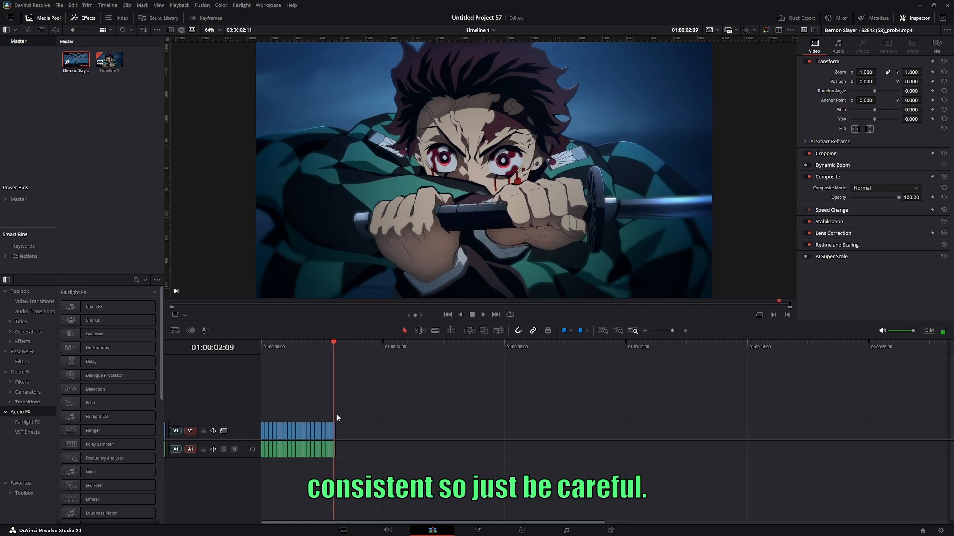
key("Right")
key("Right")
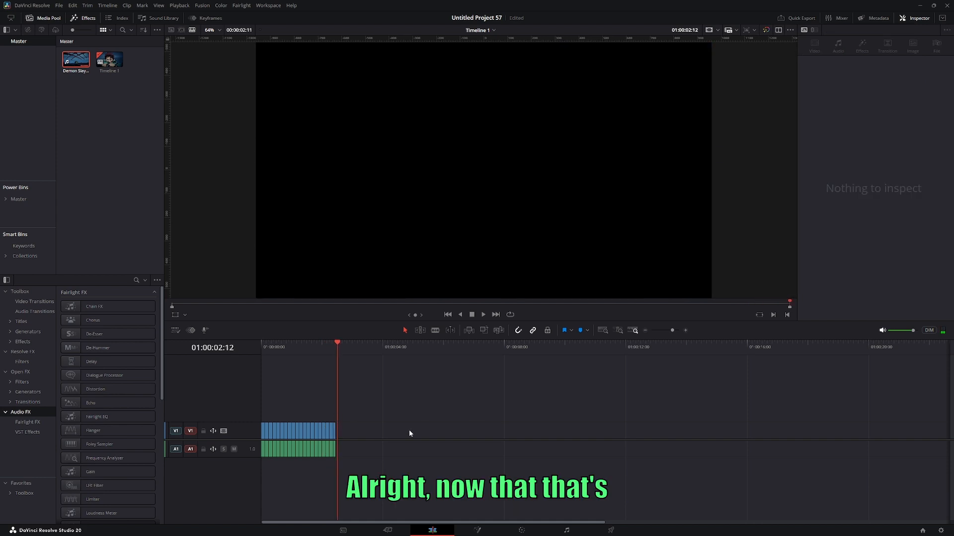
Change the duration of all the split clips to 1 frame.
left_click_drag(338, 434, 246, 425)
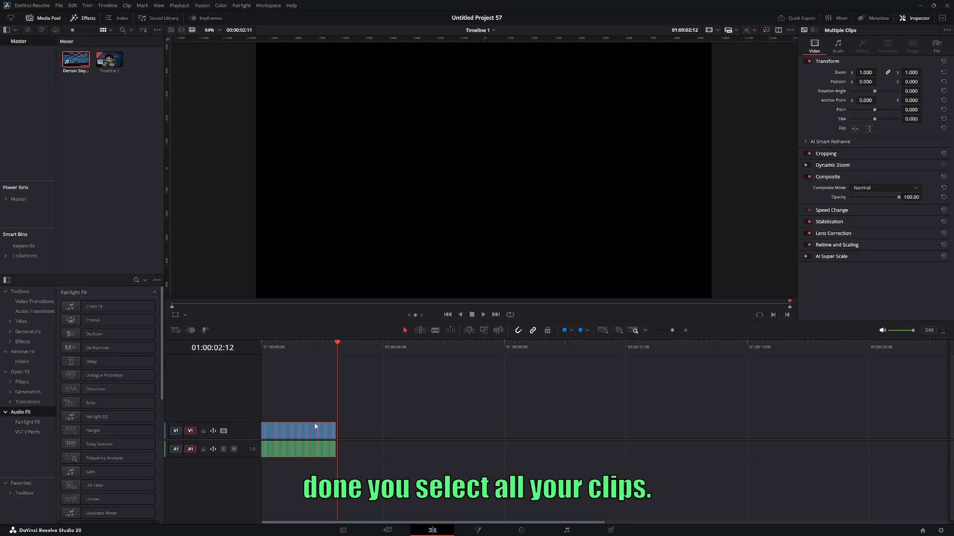
scroll(336, 408, "up", 2)
scroll(391, 416, "up", 3)
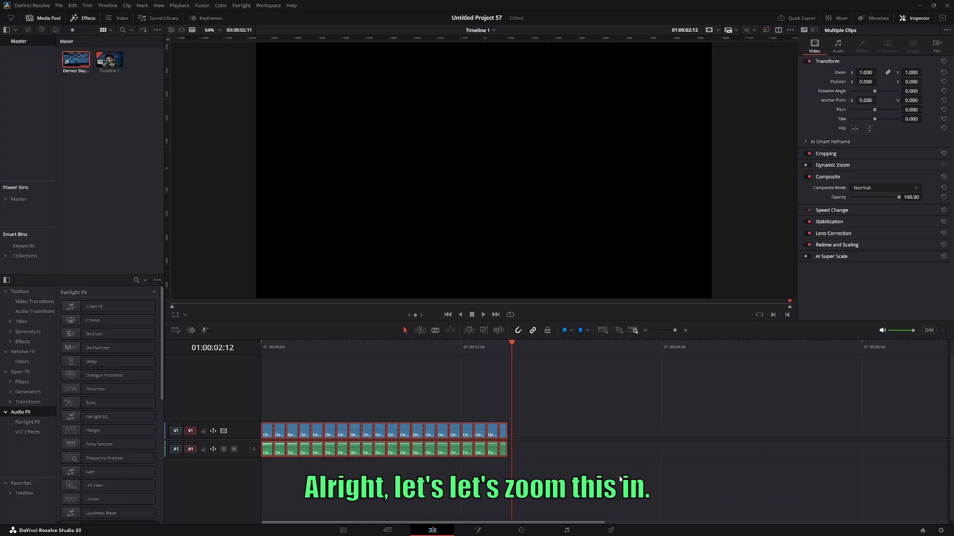
left_click_drag(593, 421, 263, 443)
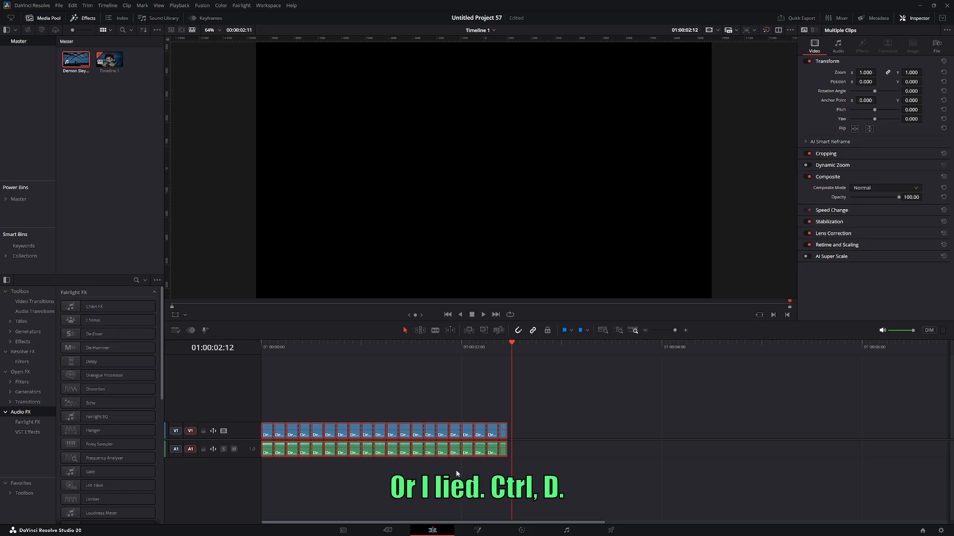
key("ctrl+d")
left_click(398, 364)
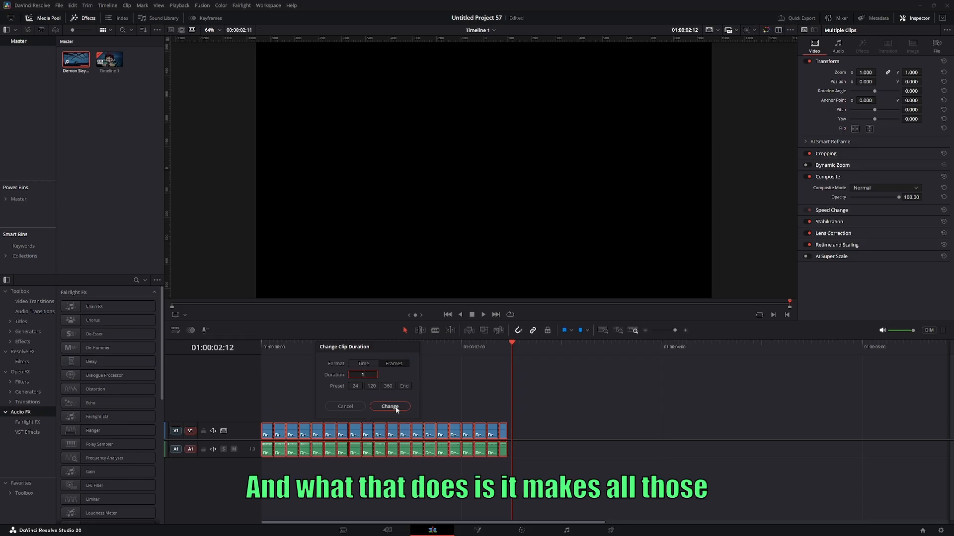
left_click(389, 406)
left_click(399, 357)
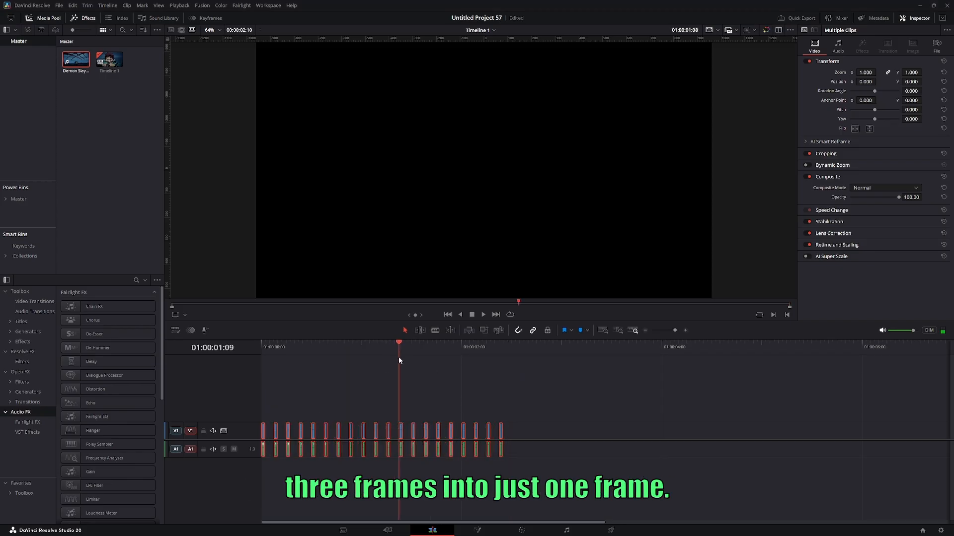
Close the gaps between all the one-frame clips and combine them into a compound clip.
left_click(400, 358)
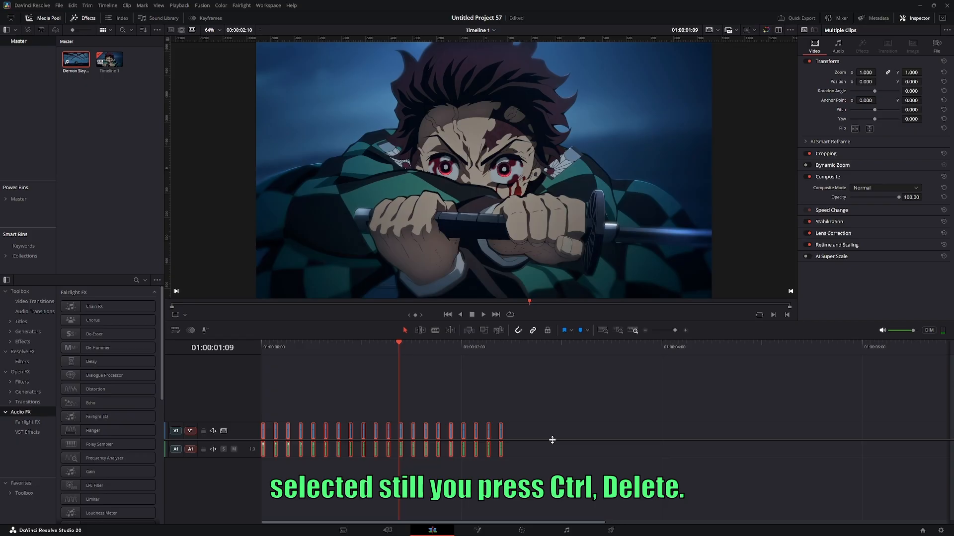
key("ctrl+Delete")
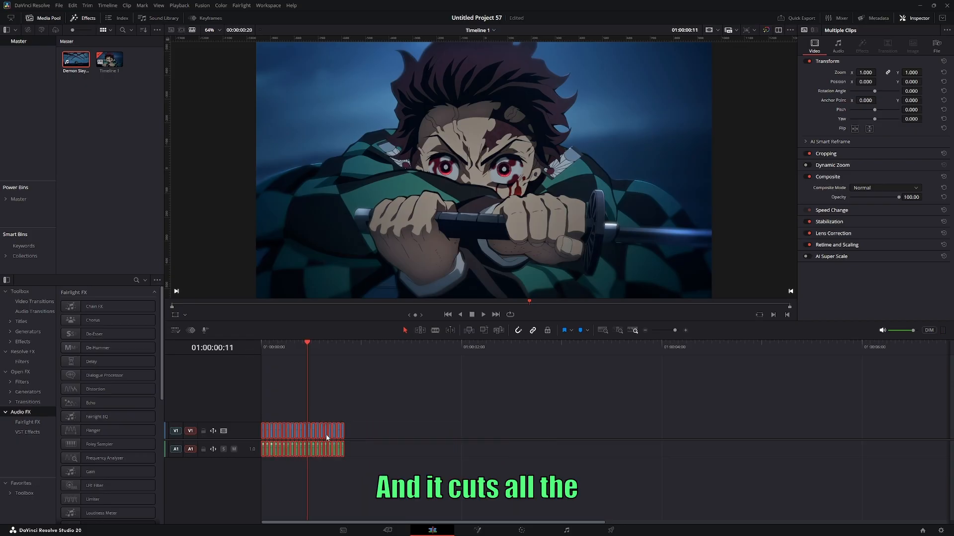
left_click(400, 428)
left_click_drag(439, 426, 142, 439)
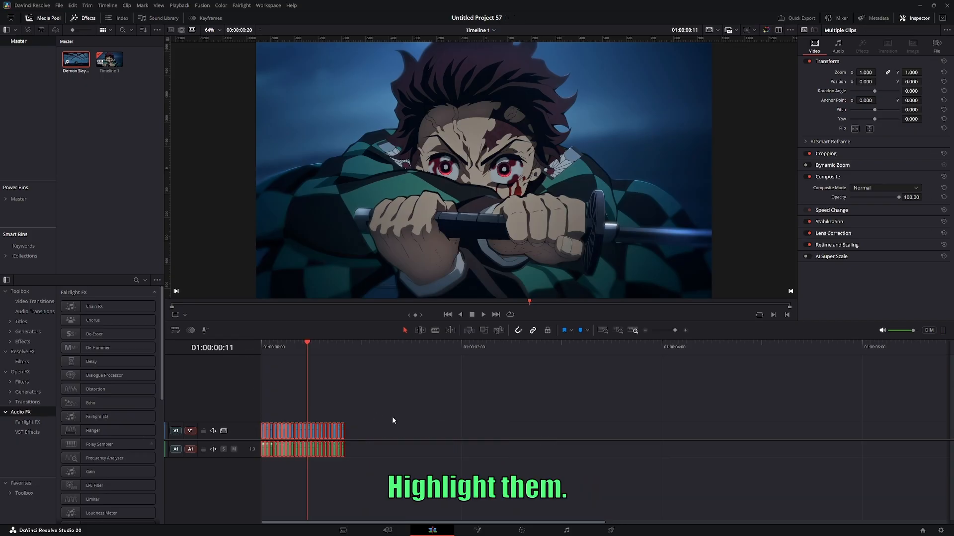
key("c")
key("Return")
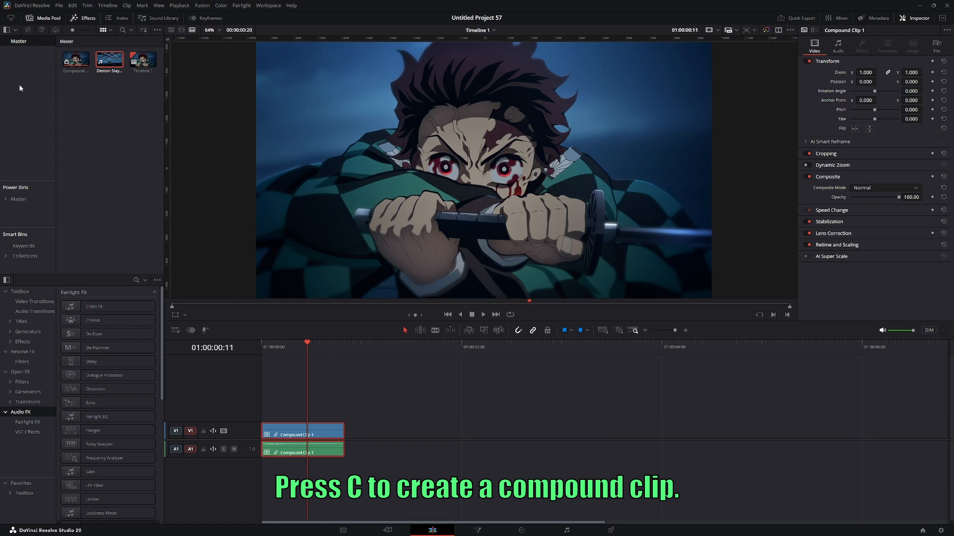
double_click(73, 69)
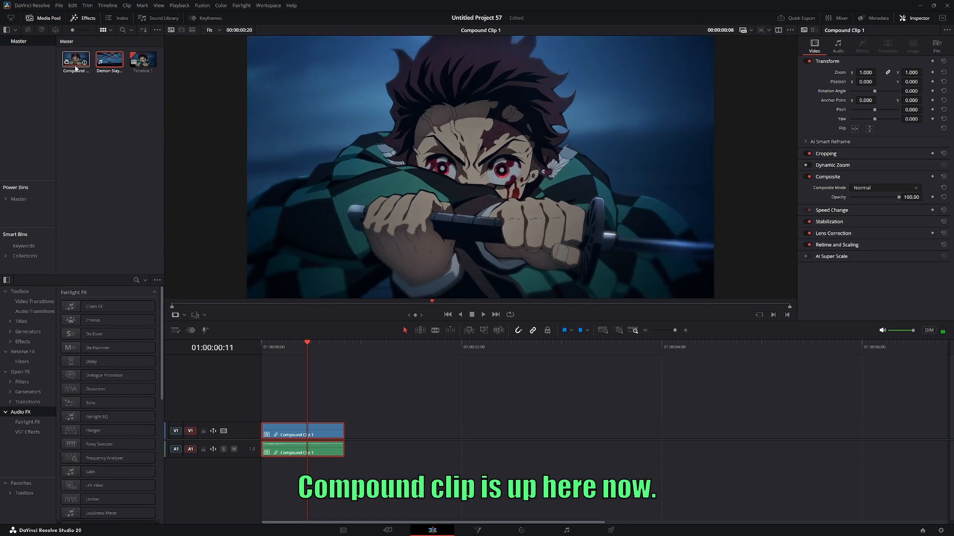
left_click_drag(73, 69, 402, 456)
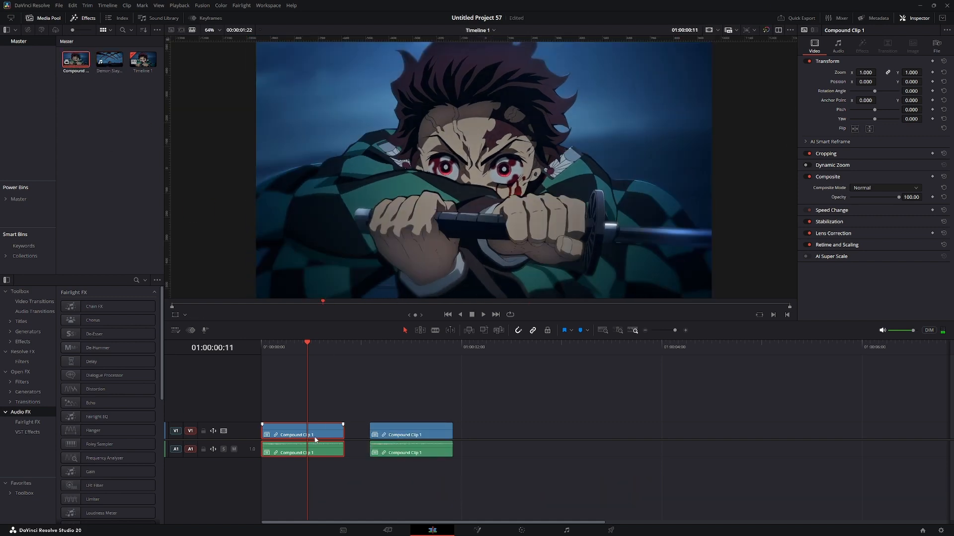
left_click(427, 442)
key("Delete")
Create a media bin named comp, move the compound clip into it and open the bin.
right_click(121, 115)
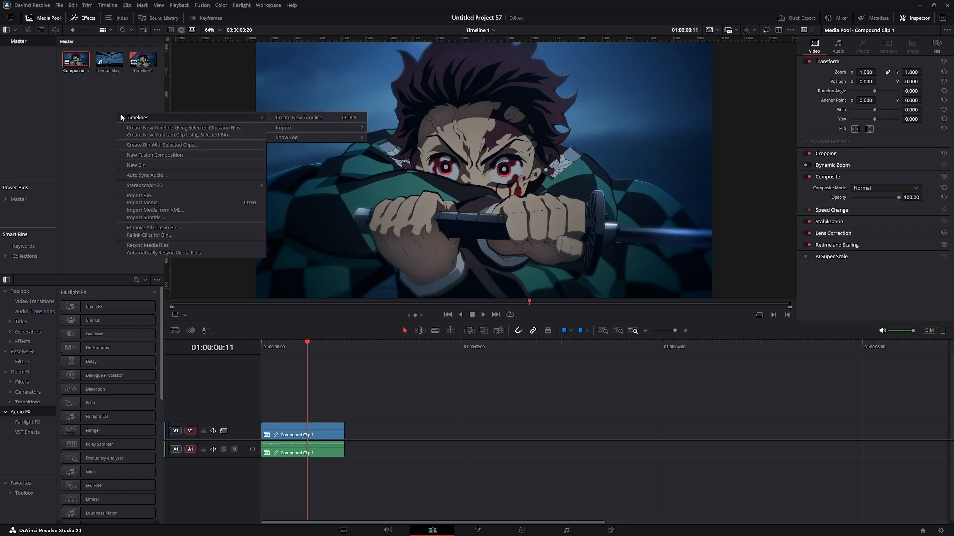
left_click(166, 166)
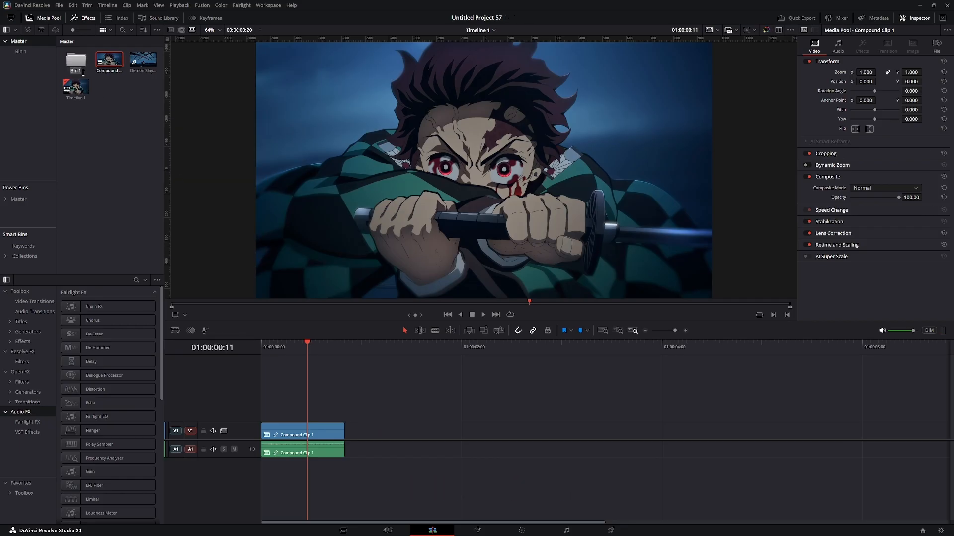
type("comp")
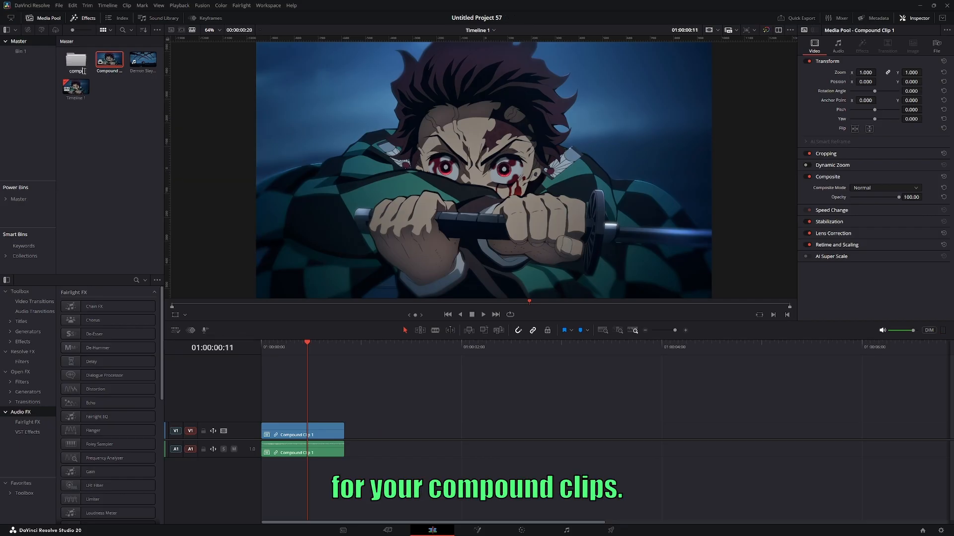
left_click(140, 210)
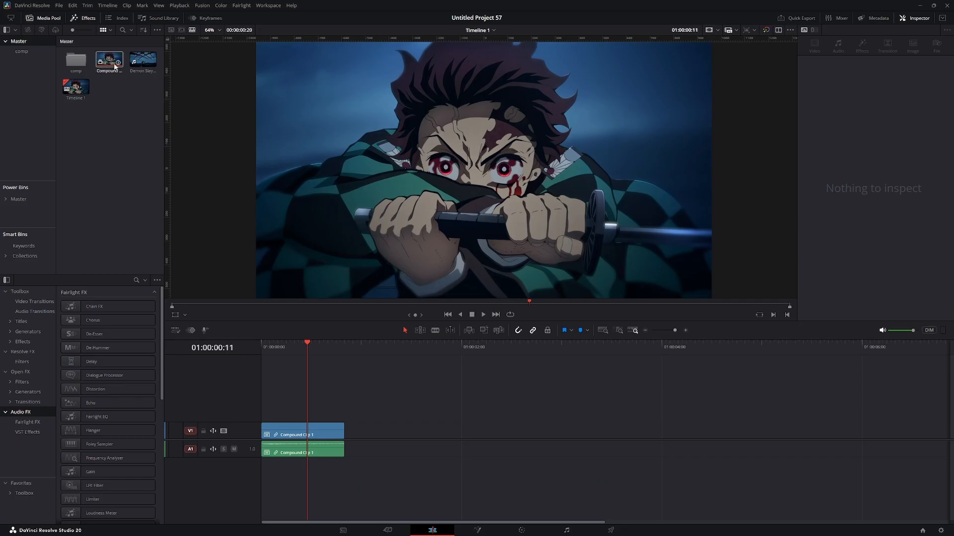
left_click_drag(113, 64, 74, 65)
double_click(76, 61)
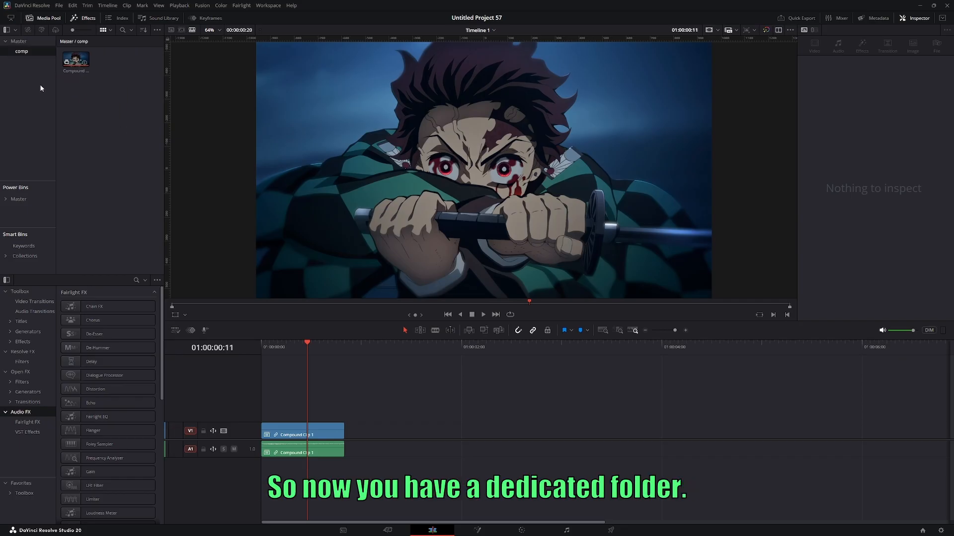
Create a bin named clips in the Master bin, move the source anime clip into it, and reopen the comp bin.
left_click(19, 41)
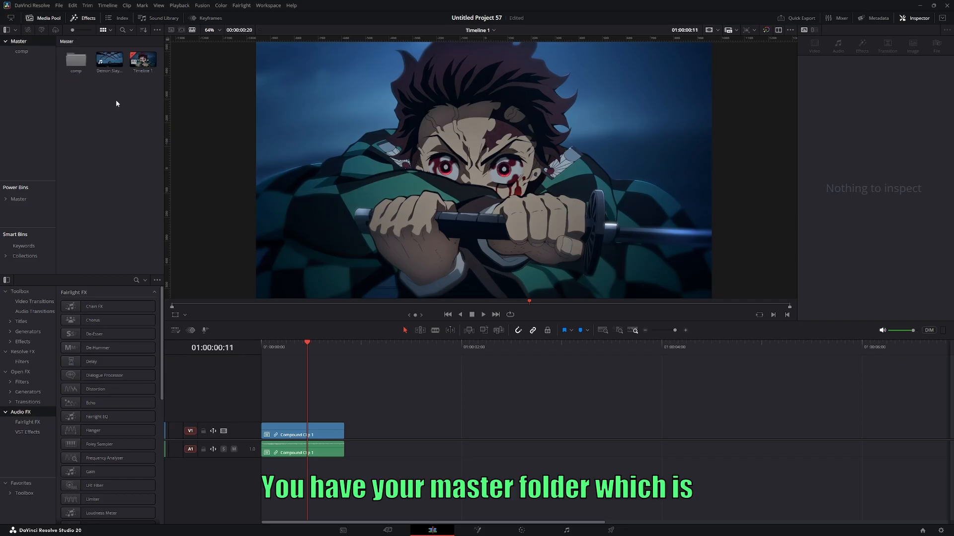
mouse_move(101, 129)
left_mouse_down()
mouse_move(127, 164)
mouse_move(105, 142)
left_mouse_up()
right_click(105, 119)
left_click(141, 162)
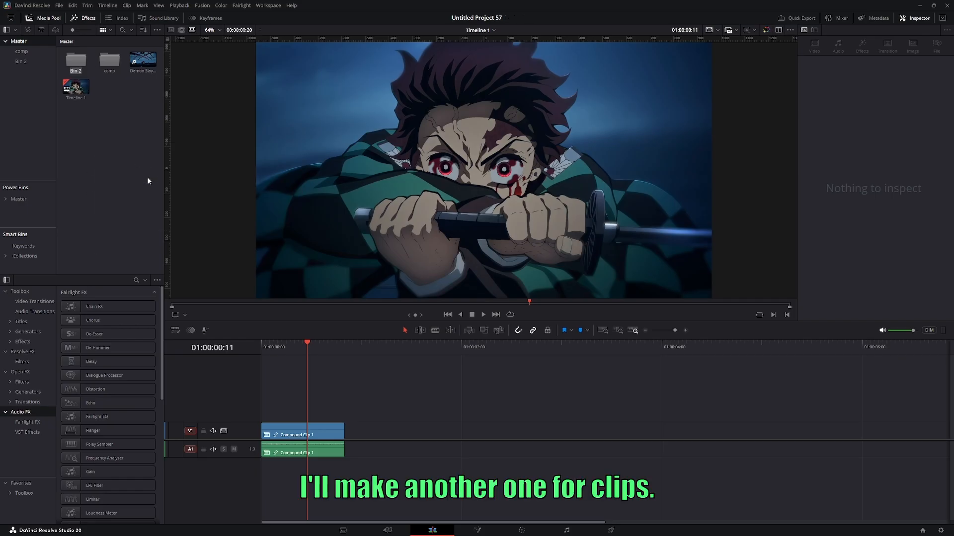
type("clips")
key("Return")
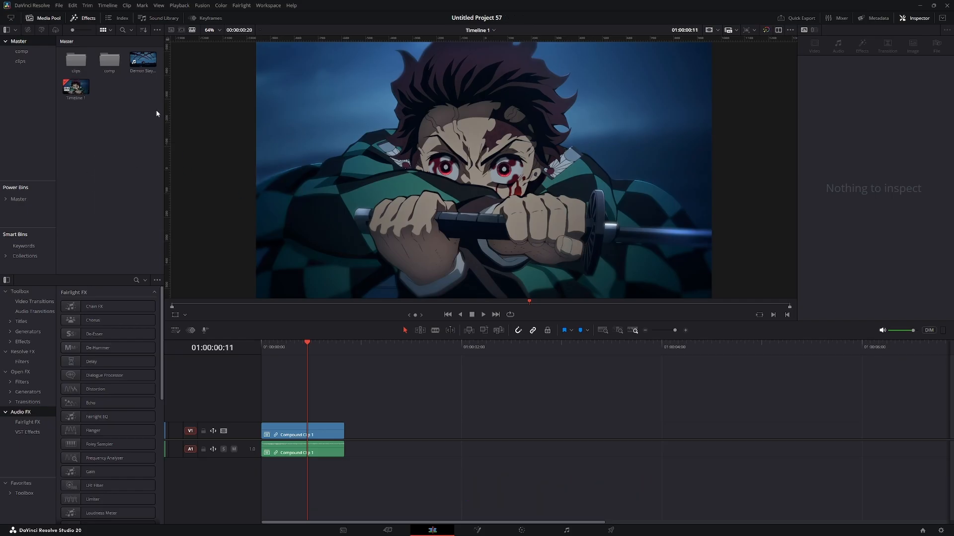
left_click_drag(140, 62, 76, 67)
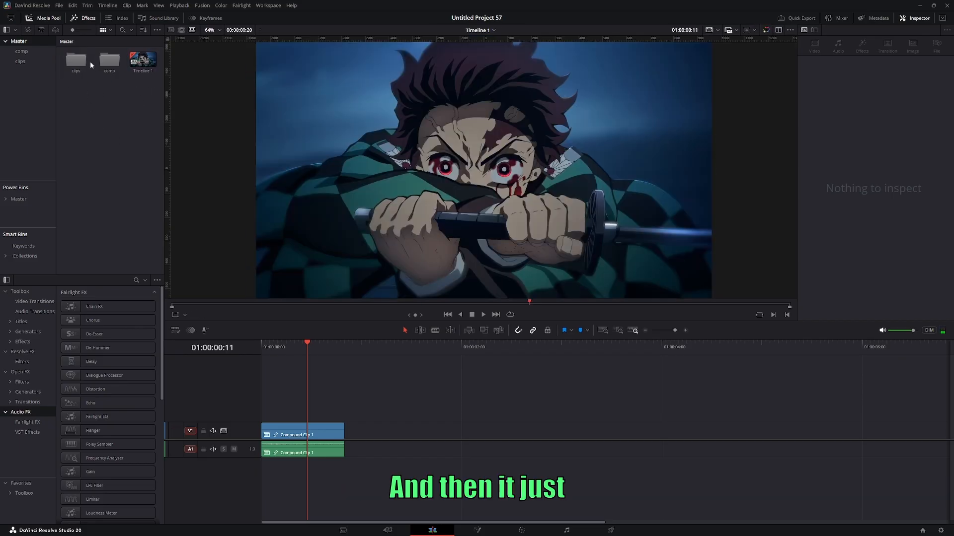
left_click(21, 51)
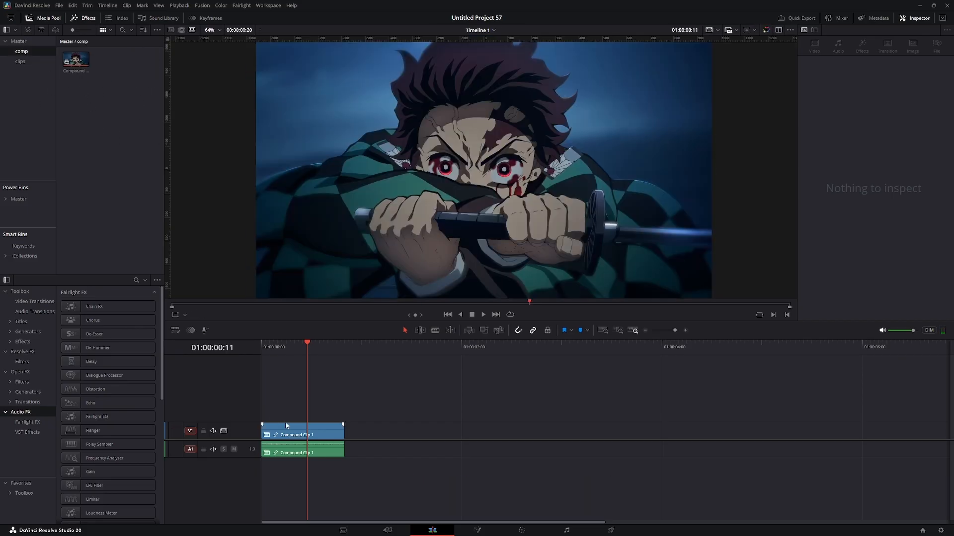
Scrub and play through the compound clip to check its motion.
mouse_move(274, 351)
left_mouse_down()
mouse_move(319, 357)
mouse_move(261, 356)
mouse_move(329, 363)
mouse_move(265, 351)
left_mouse_up()
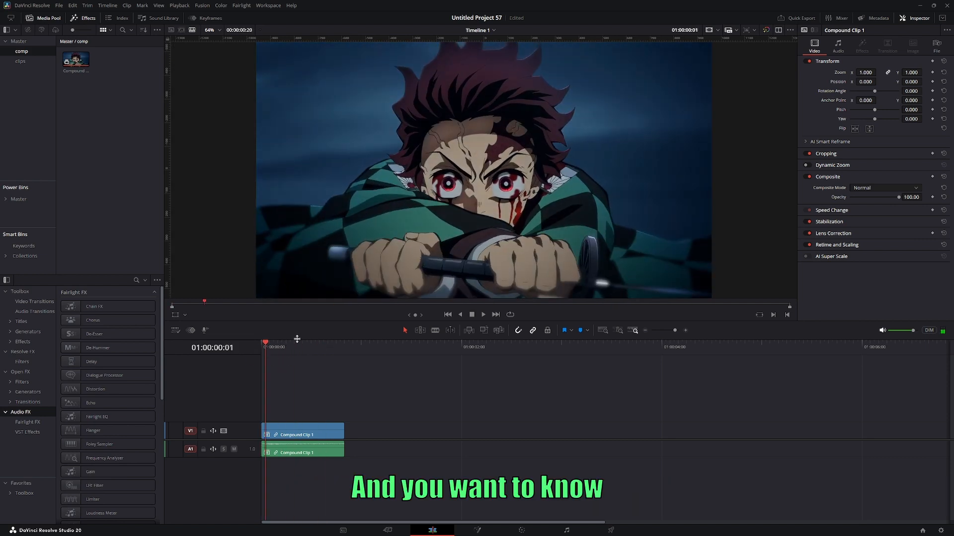
left_click(306, 344)
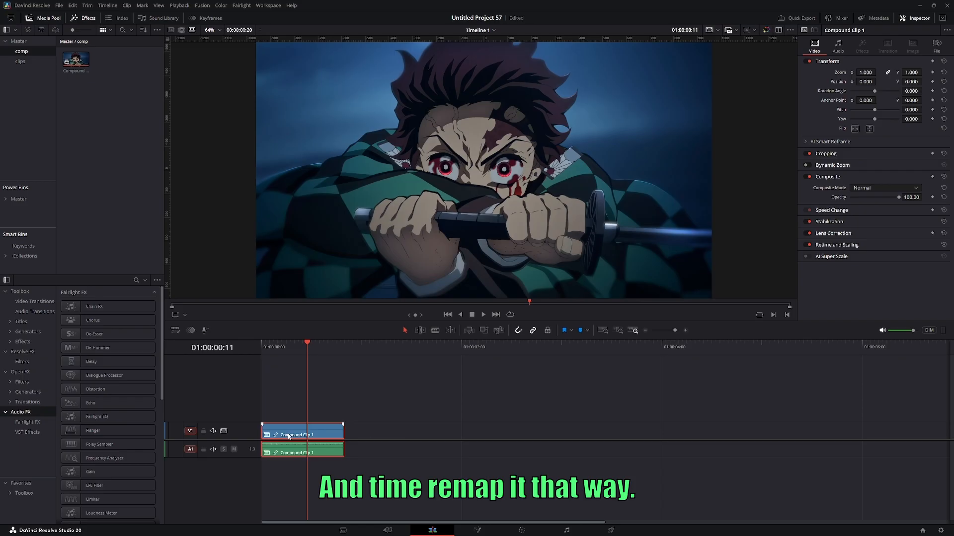
left_click_drag(306, 346, 278, 348)
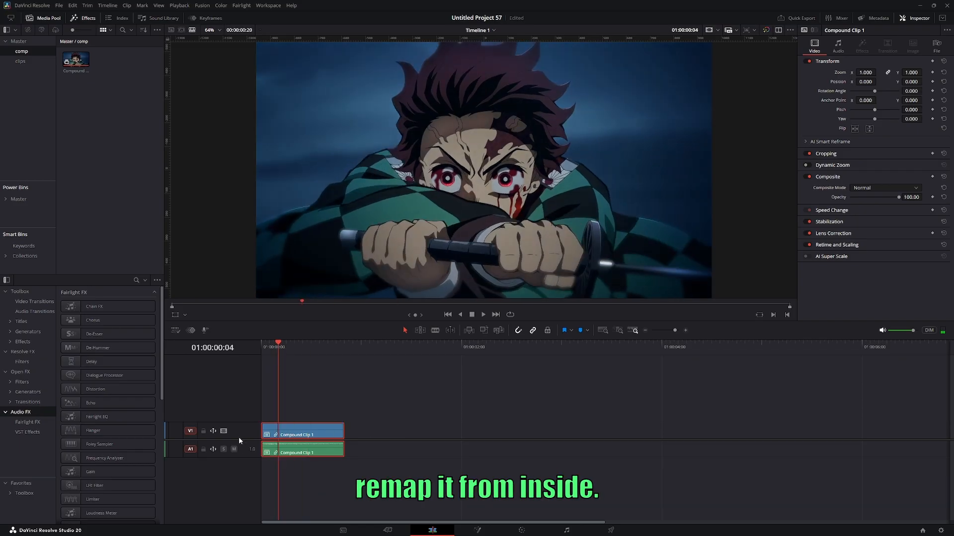
key("space")
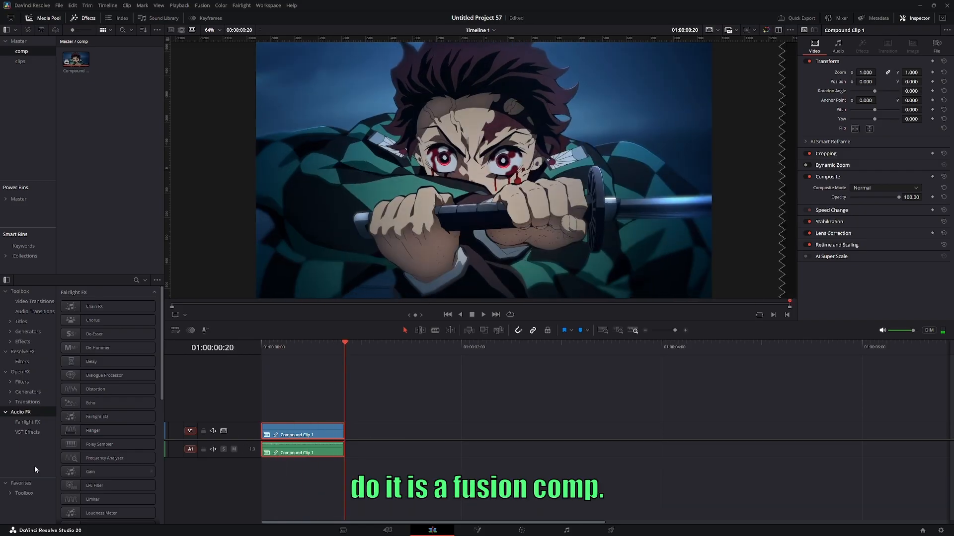
Add a Fusion Composition from the favorite effects to video track 1 after the compound clip.
left_click(28, 486)
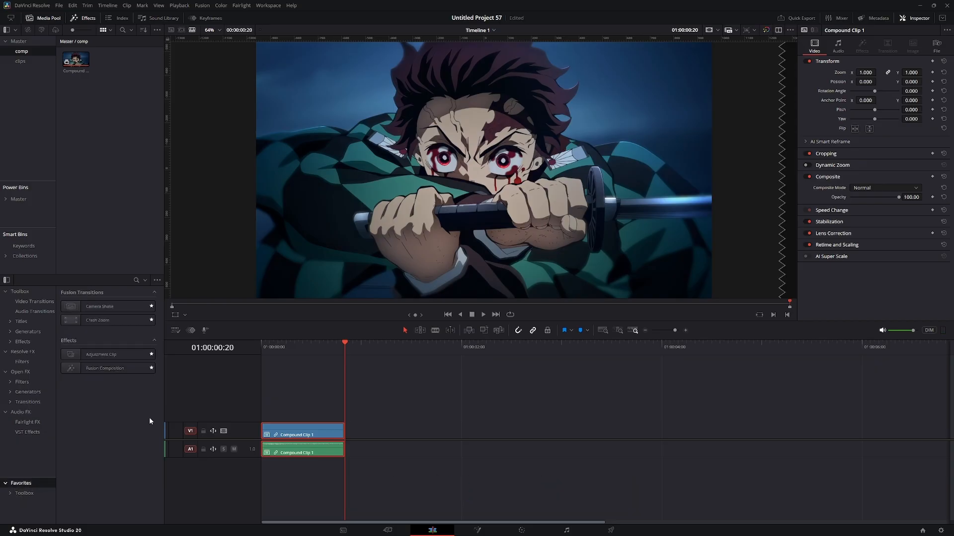
left_click_drag(102, 368, 384, 440)
left_click(392, 360)
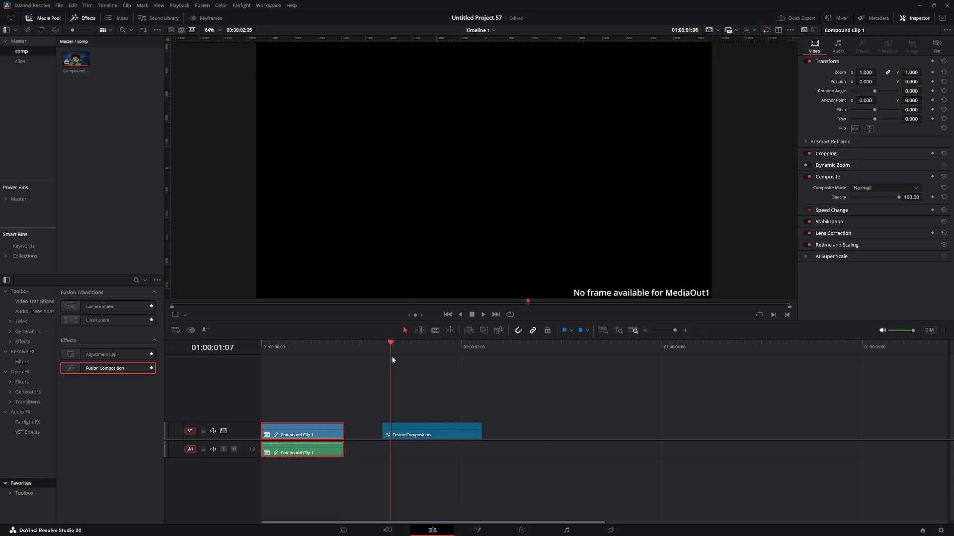
left_click_drag(415, 367, 388, 390)
Place the Fusion Composition at the start of the timeline with the compound clip after it, and return the playhead to 01:00:00:00.
left_click_drag(401, 431, 566, 431)
left_click_drag(424, 437, 316, 436)
left_click_drag(538, 435, 471, 438)
left_click(314, 354)
key("Home")
left_click(296, 435)
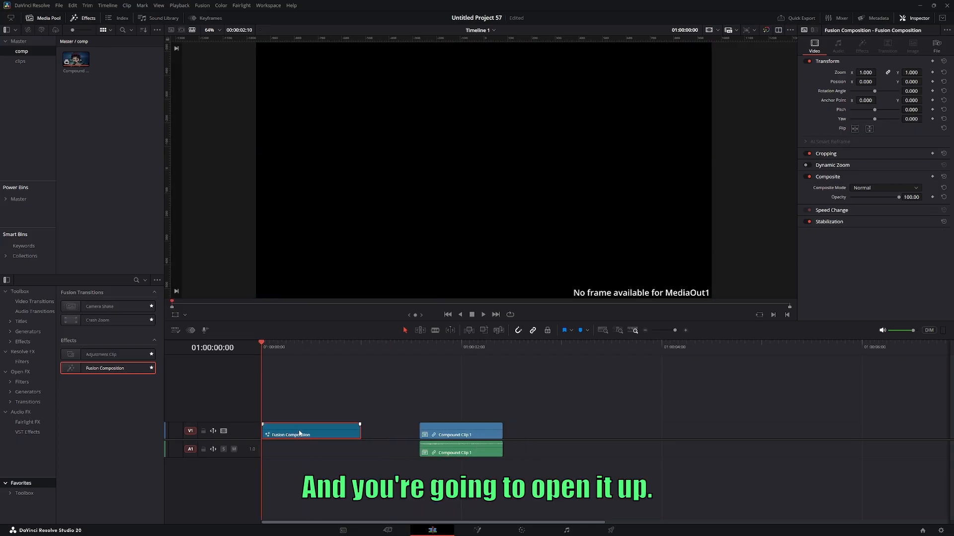
Open the Fusion Composition in the Fusion page.
right_click(316, 431)
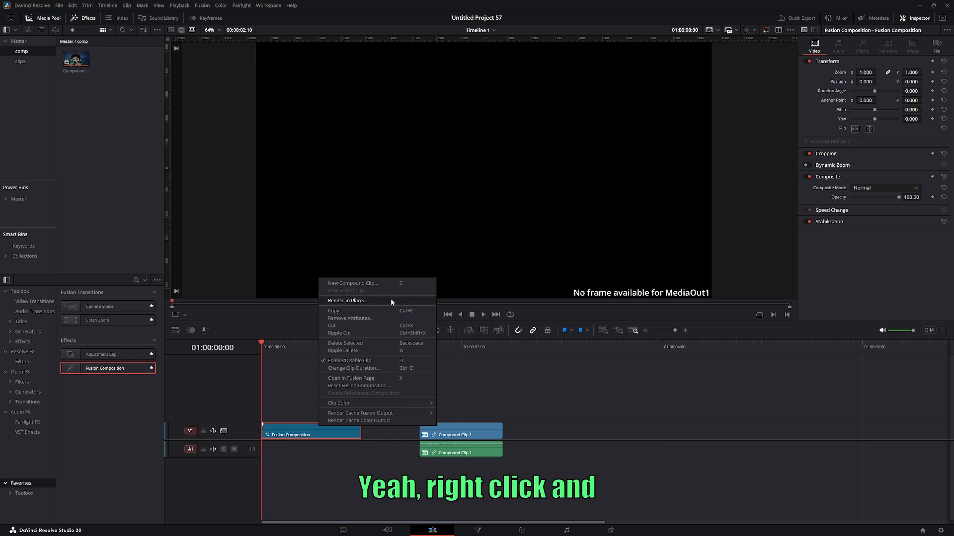
left_click(327, 443)
right_click(327, 436)
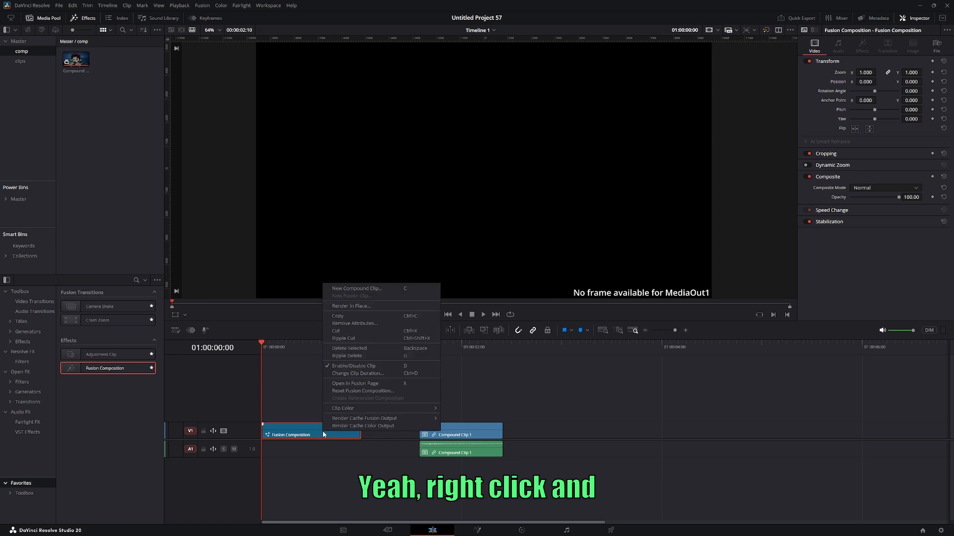
left_click(326, 426)
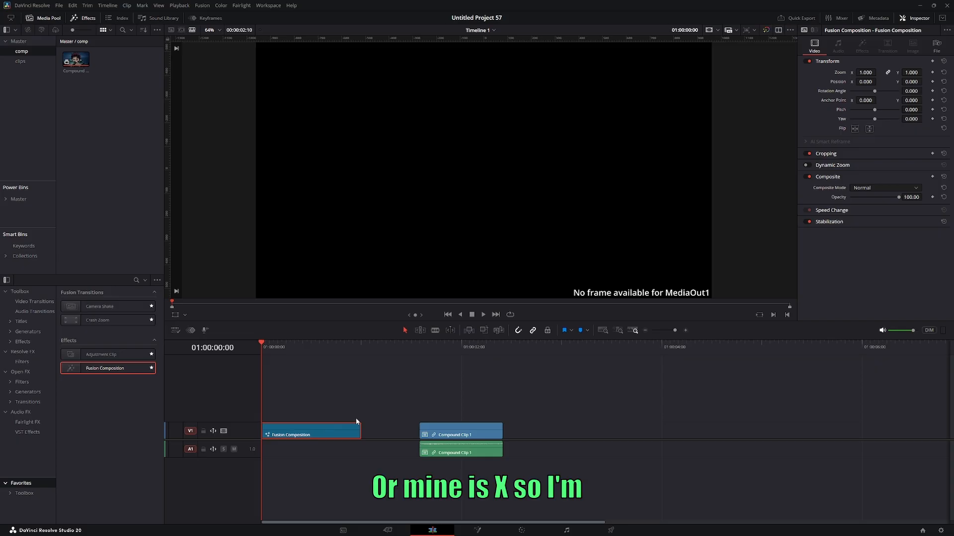
key("x")
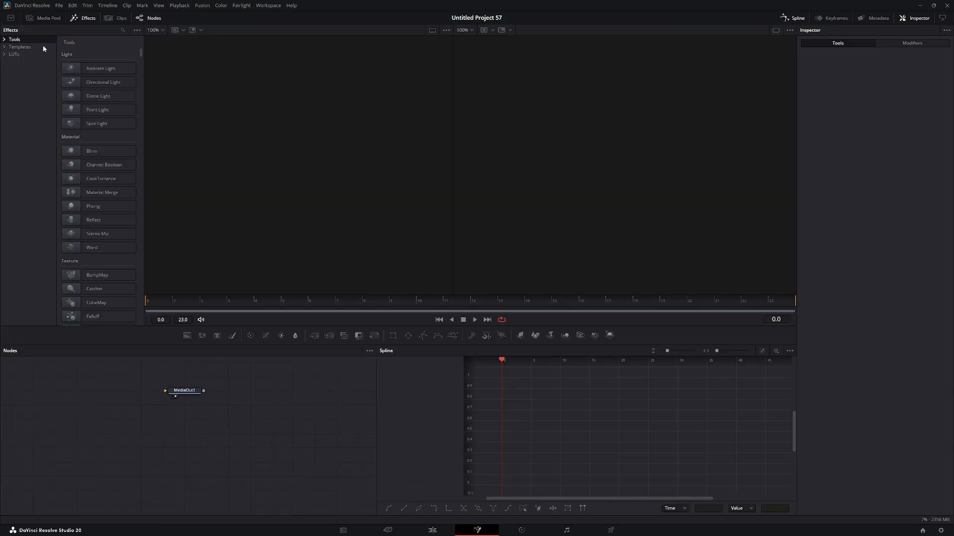
Add the compound clip from the comp bin to the node graph and connect it to MediaOut1.
left_click(49, 18)
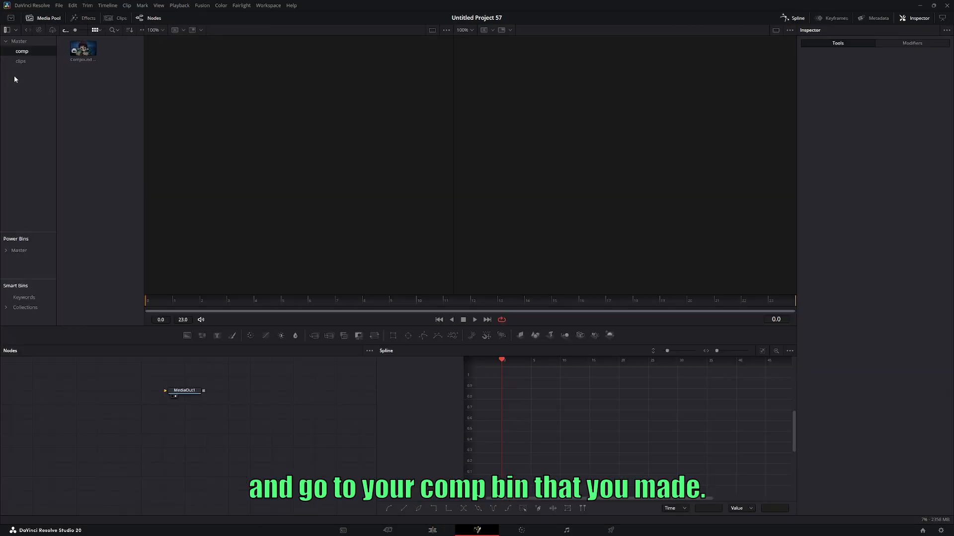
left_click_drag(83, 48, 56, 390)
left_click_drag(113, 392, 229, 431)
left_click_drag(132, 433, 107, 429)
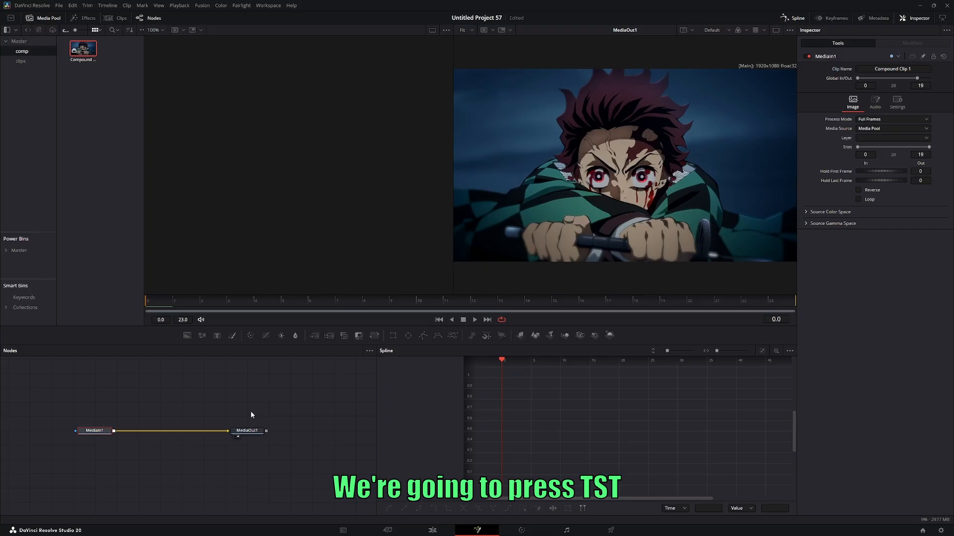
Insert a Time Stretcher node between MediaIn1 and MediaOut1.
key("shift+space")
type("tst")
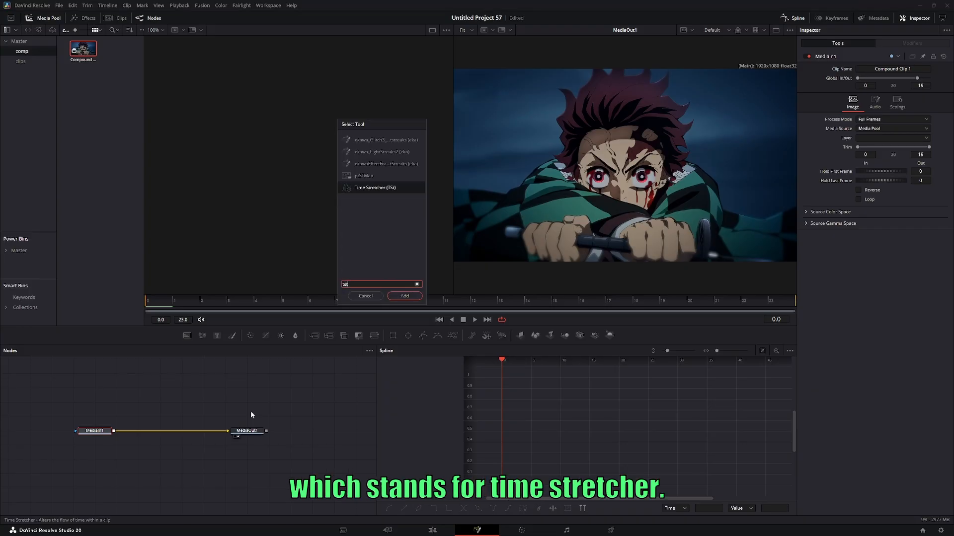
key("Return")
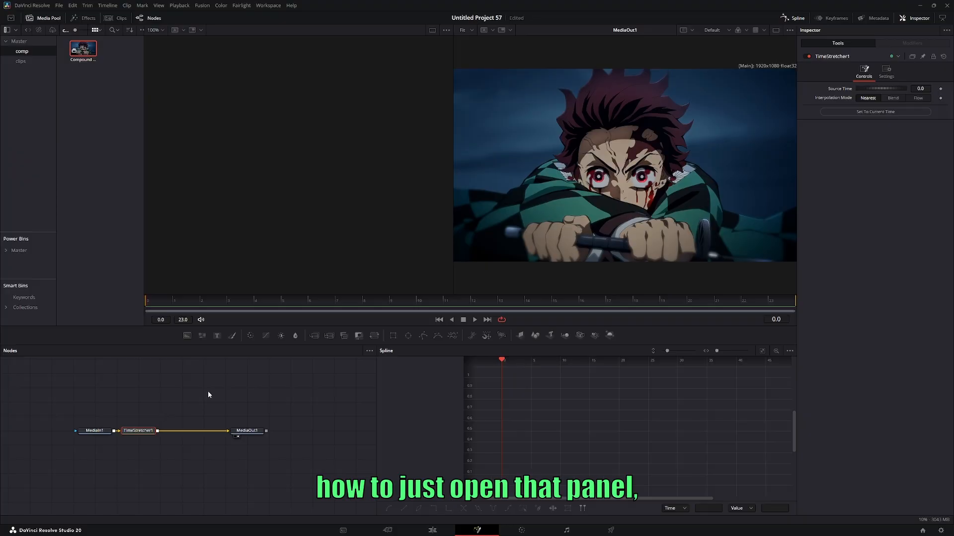
key("ctrl+space")
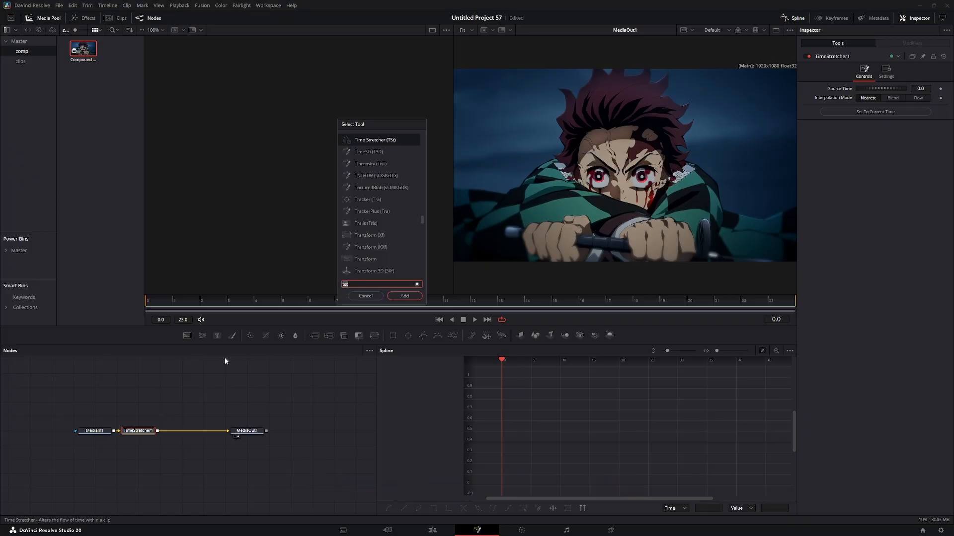
left_click(370, 298)
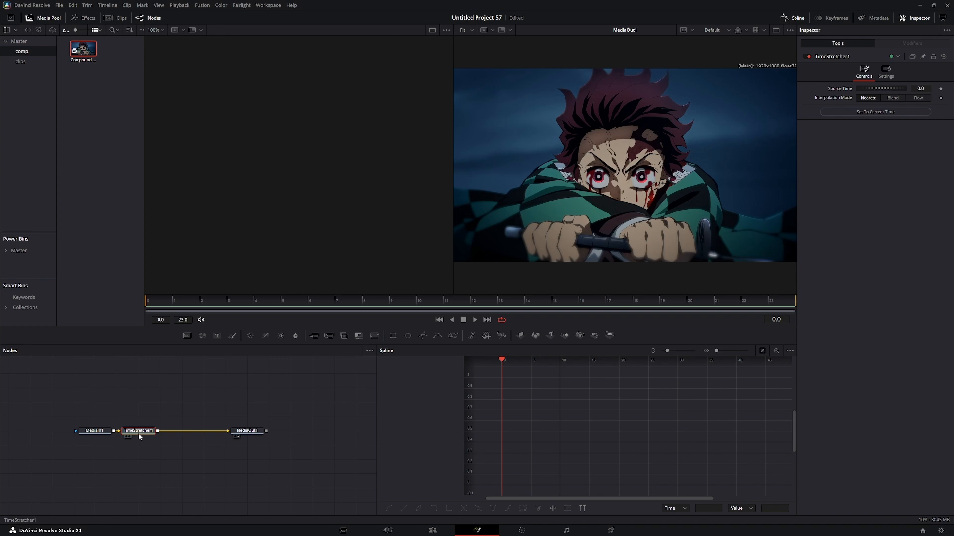
key("ctrl+space")
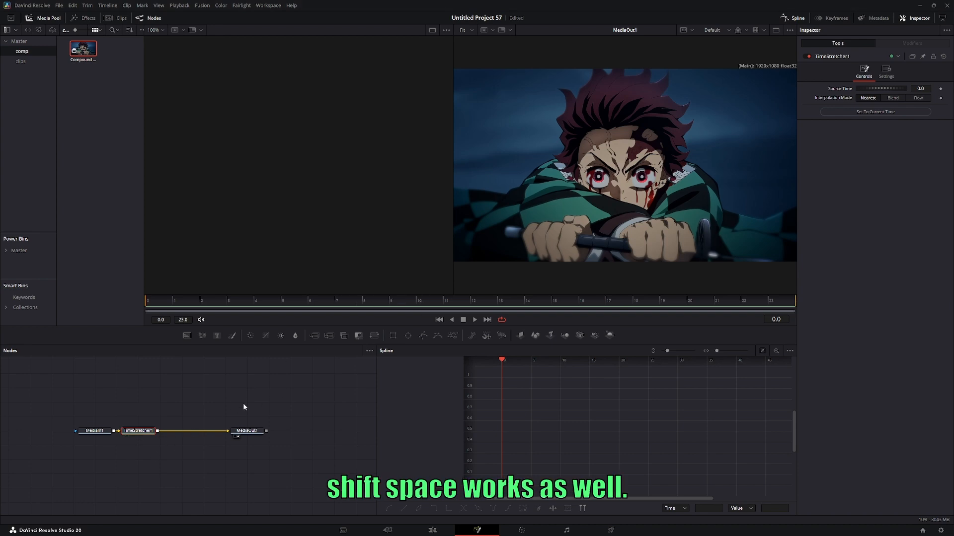
key("shift+space")
key("Escape")
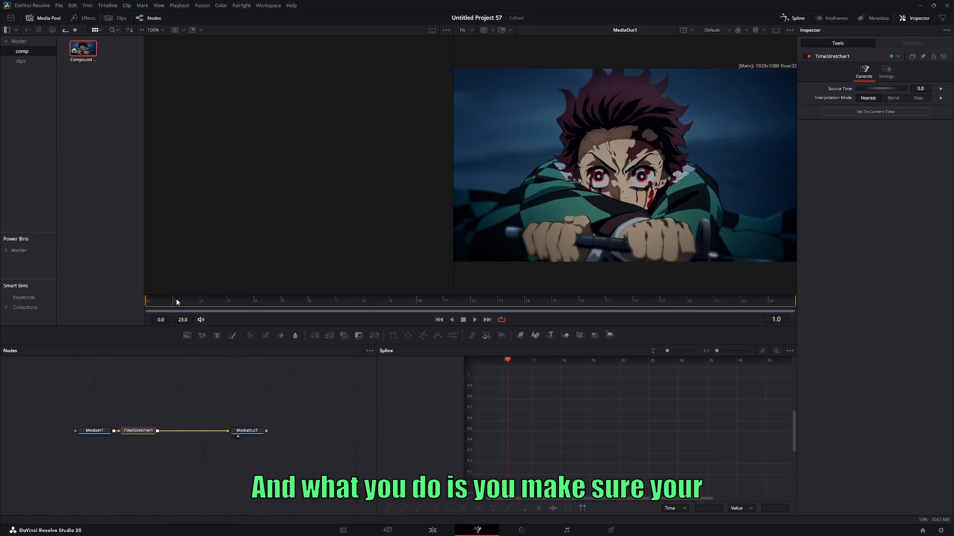
Keyframe the Time Stretcher's Source Time at 0 on frame 0, and move the playhead to frame 23.
left_click_drag(176, 302, 213, 302)
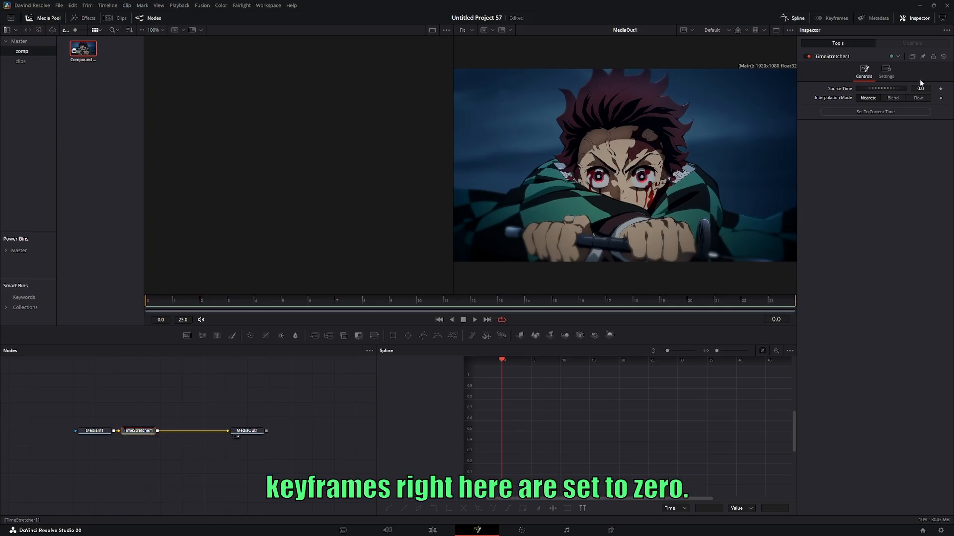
left_click(941, 89)
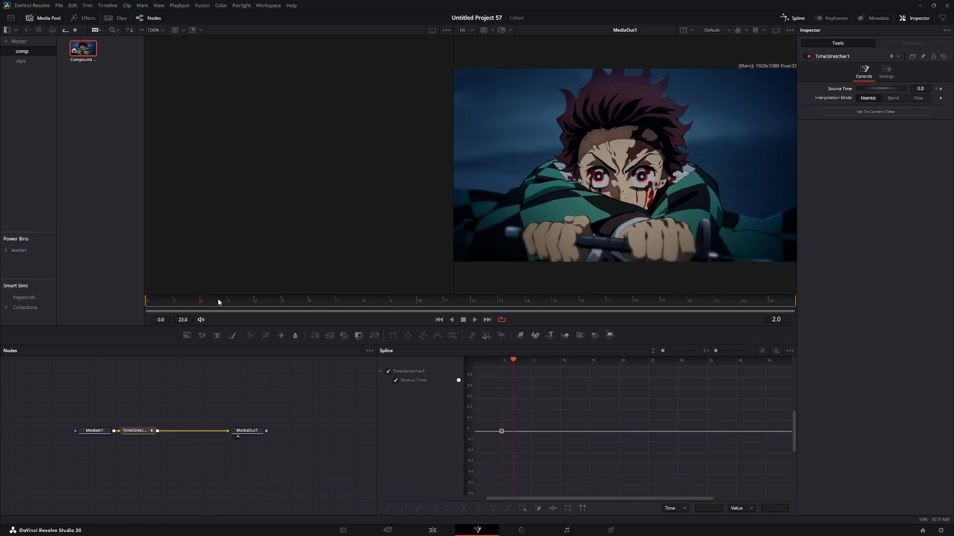
left_click_drag(149, 301, 742, 298)
right_click(765, 331)
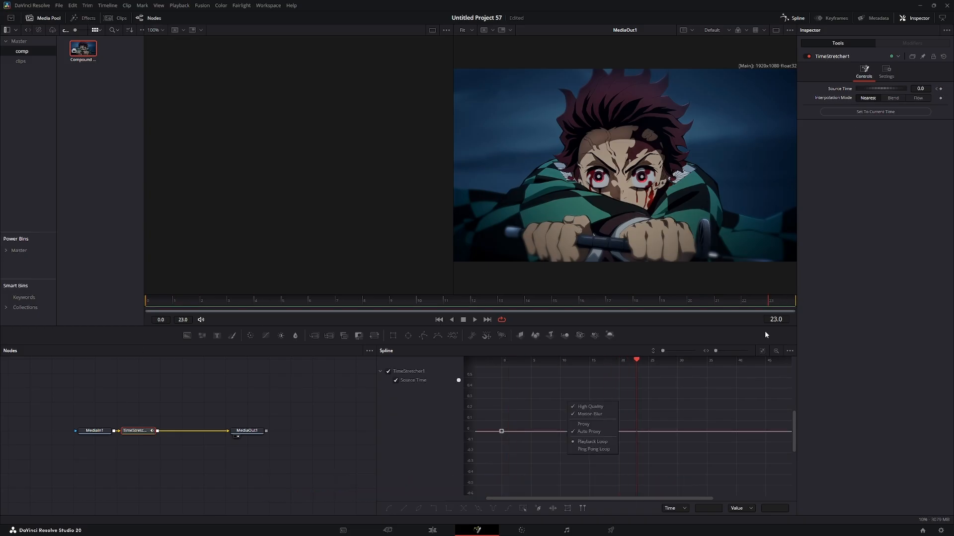
left_click(783, 364)
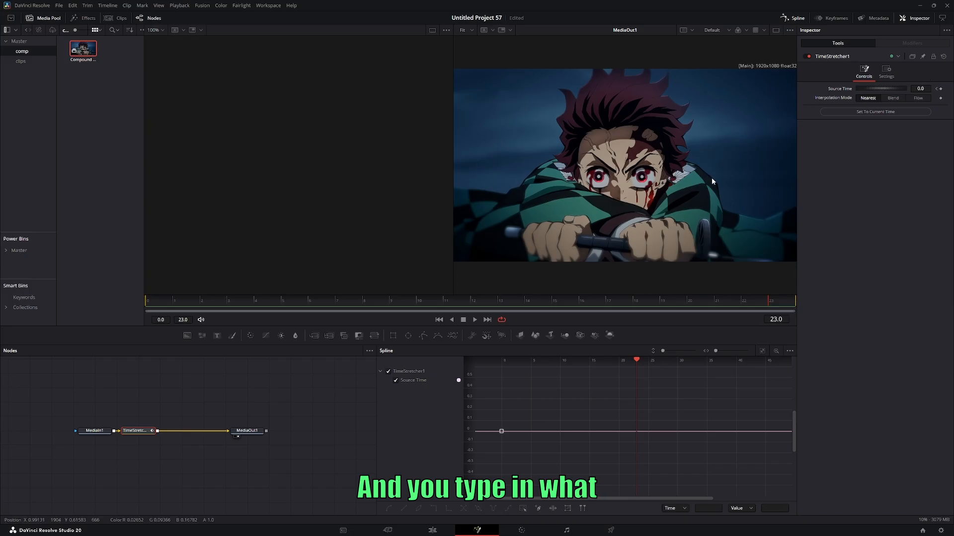
Check the compound clip's last frame number in the MediaIn1 node and return to the Time Stretcher's controls.
left_click(95, 431)
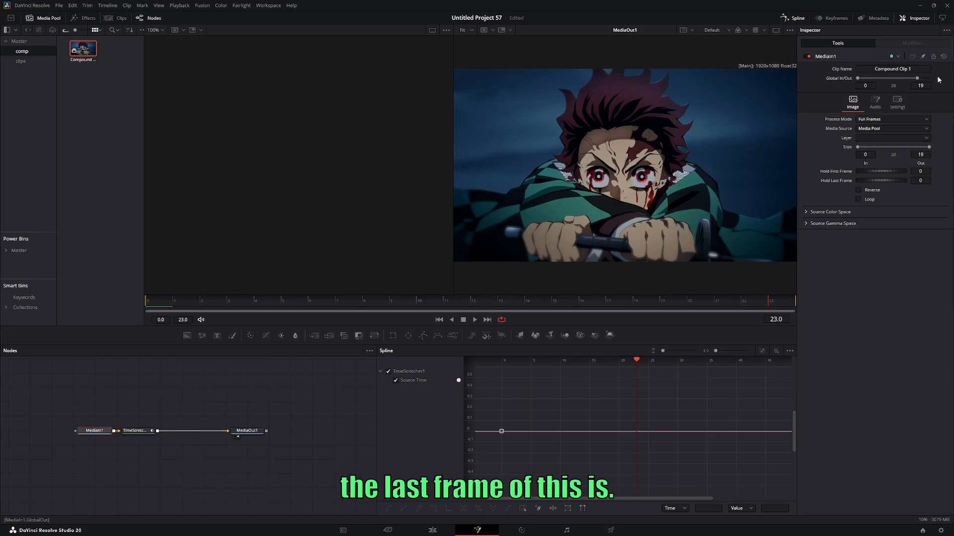
left_click(127, 431)
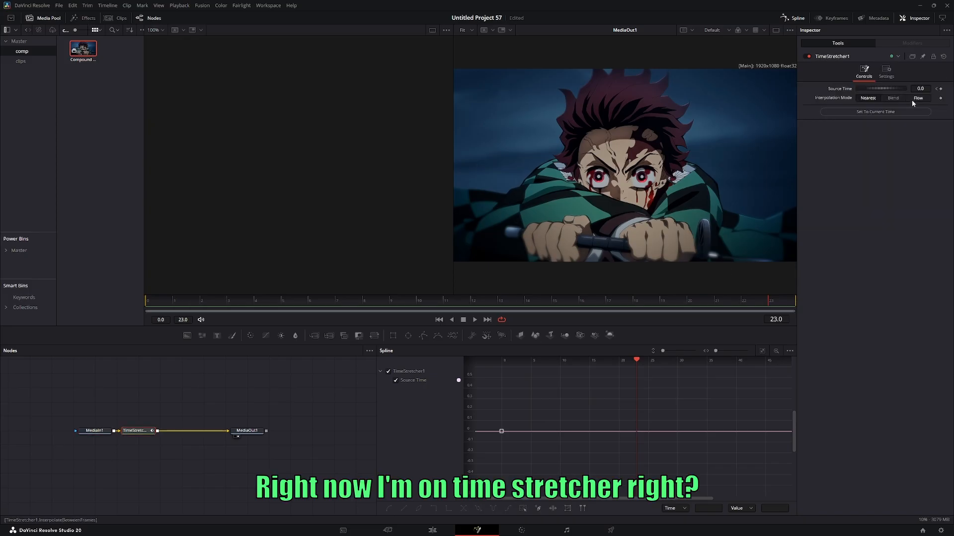
left_click(90, 431)
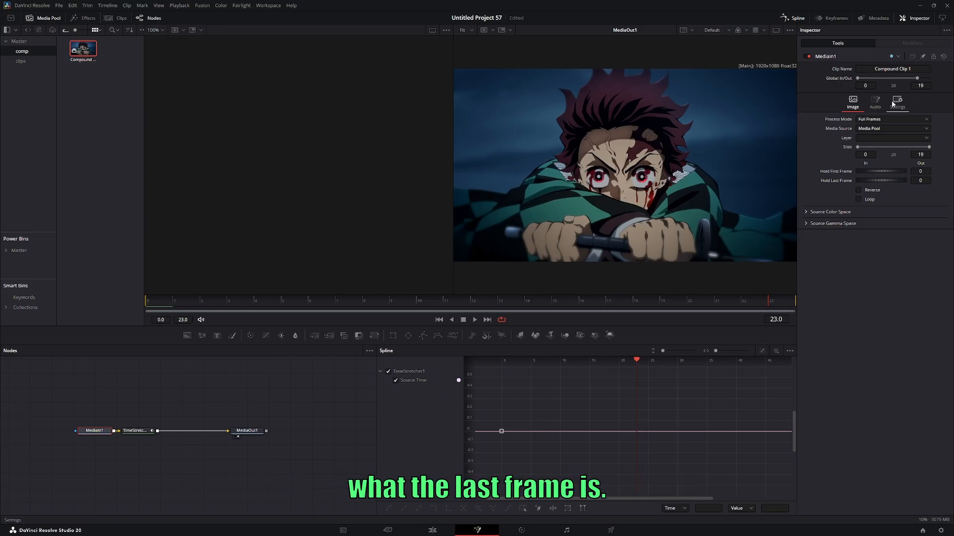
left_click(137, 432)
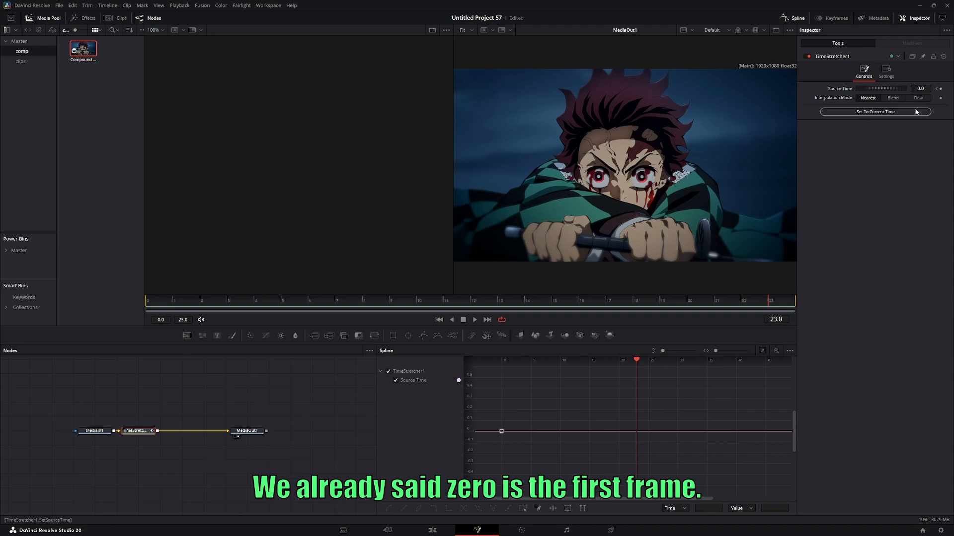
left_click(90, 431)
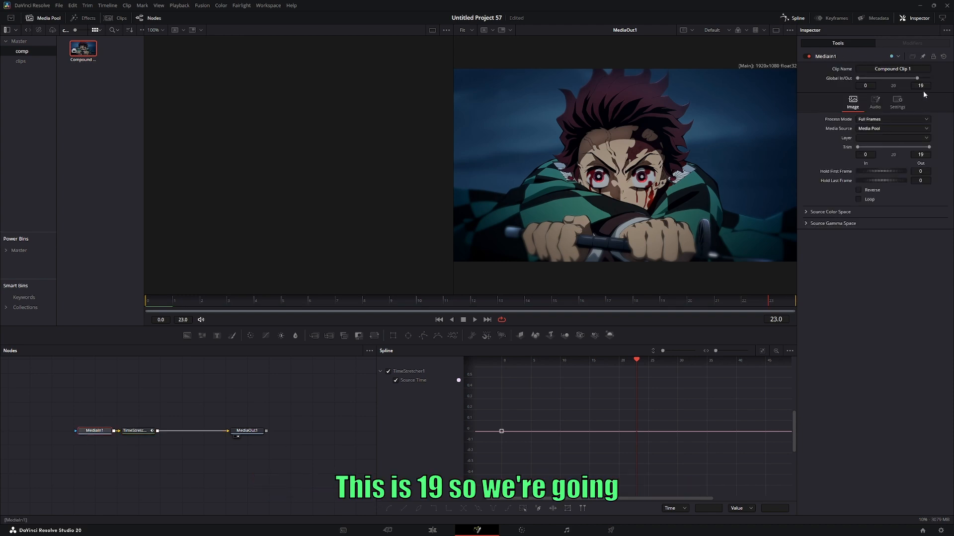
left_click(137, 431)
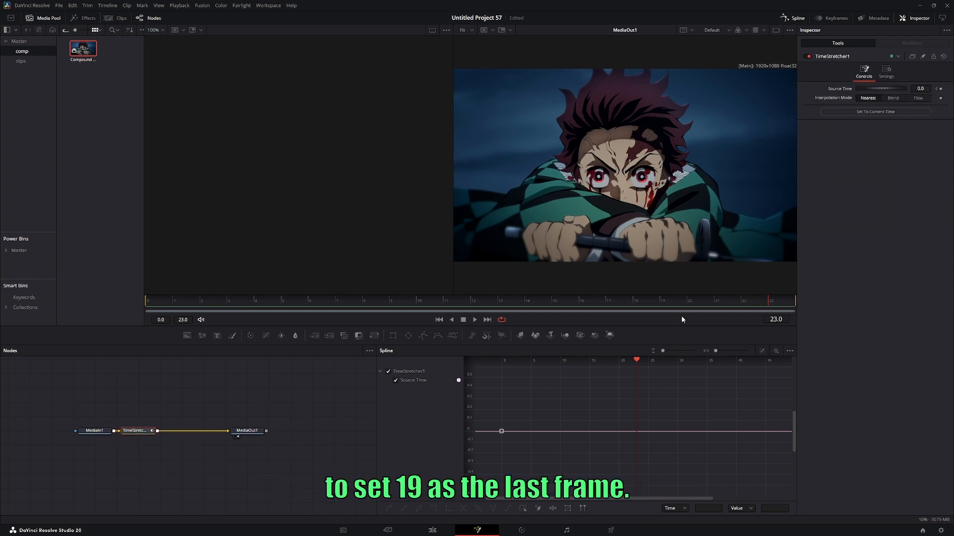
Set the Time Stretcher's Source Time to 19 at frame 23.
left_click_drag(722, 295, 799, 311)
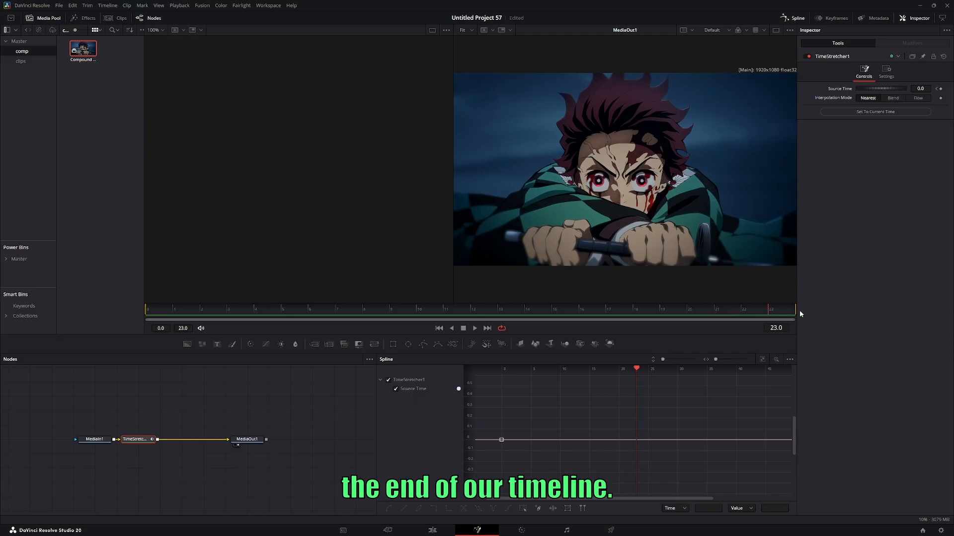
left_click(621, 320)
left_click_drag(654, 322, 929, 231)
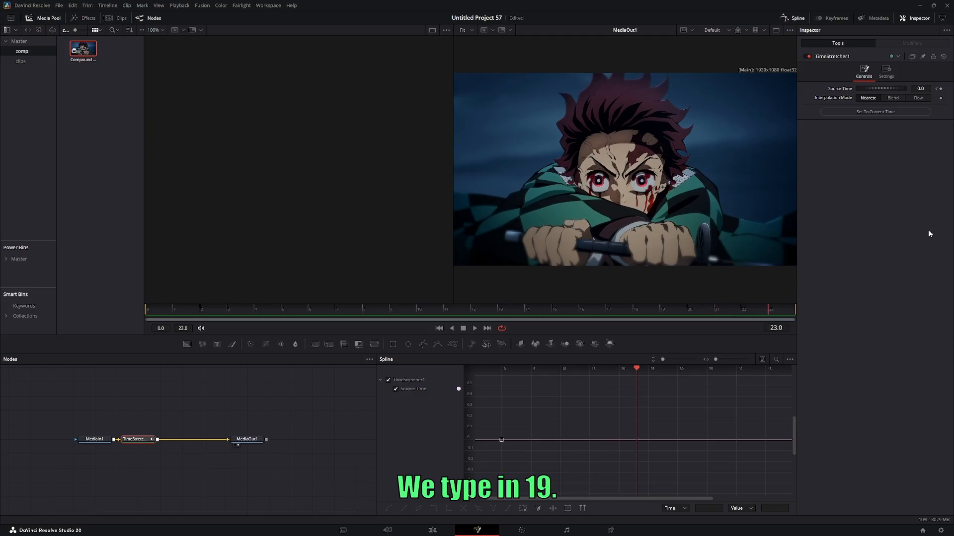
left_click(925, 91)
type("1")
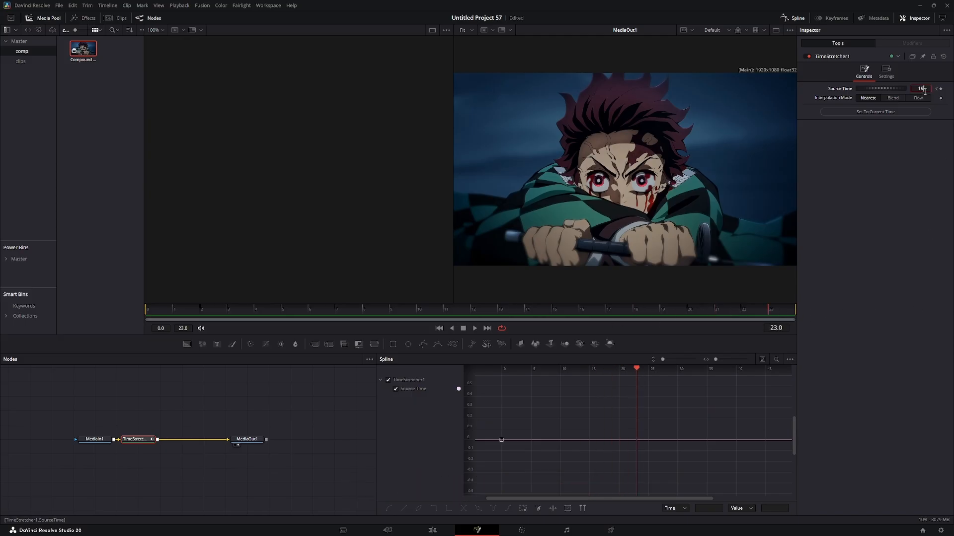
type("9")
key("Return")
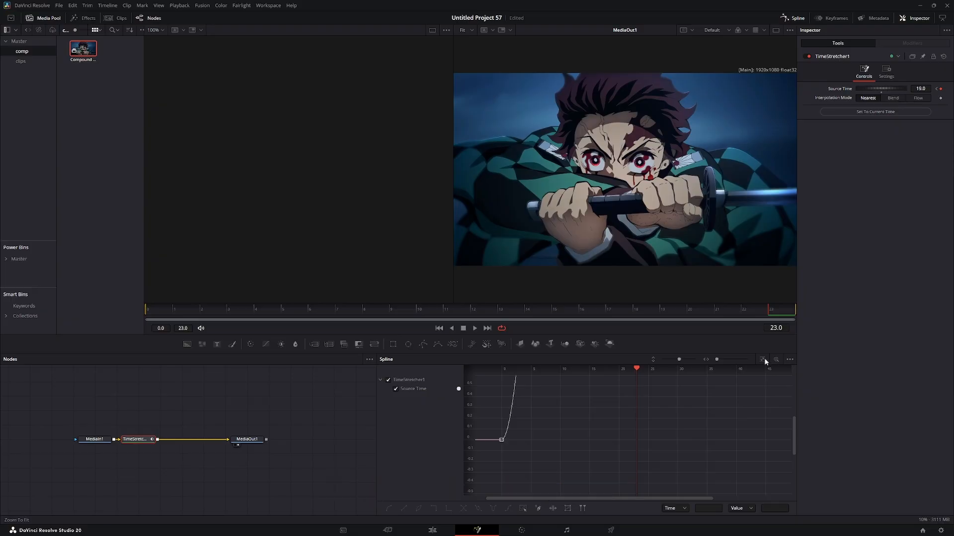
Fit and select the whole Source Time curve, try linear interpolation on its keyframes, and restore smooth interpolation.
left_click(762, 360)
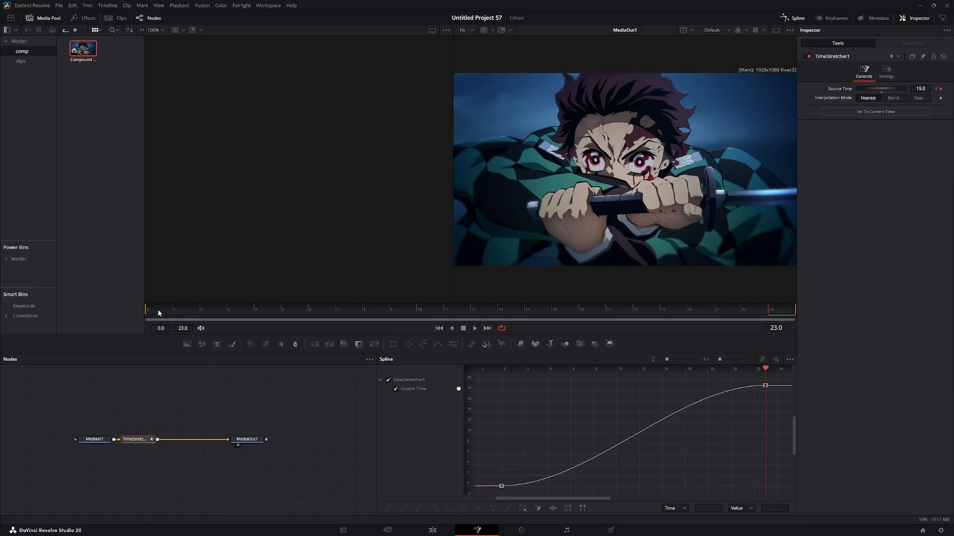
left_click(190, 320)
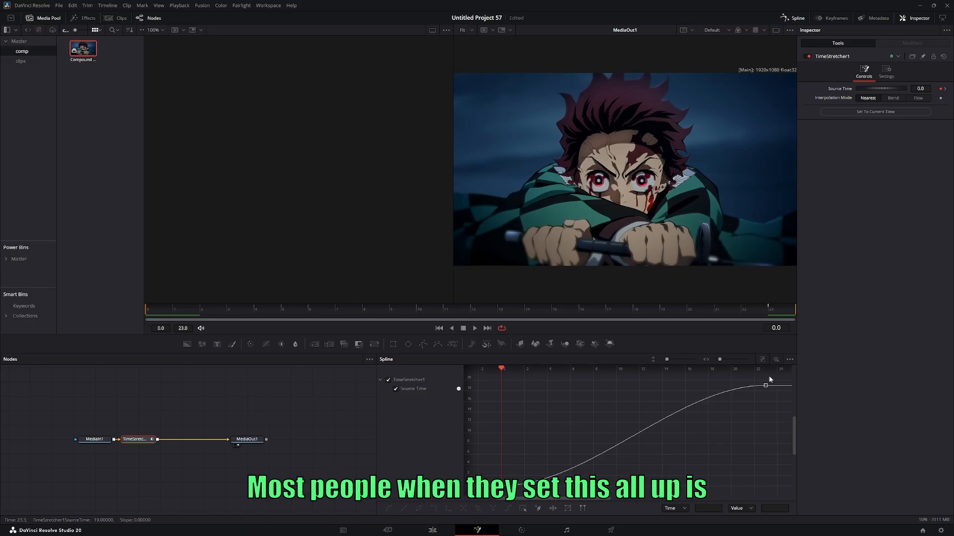
key("ctrl+z")
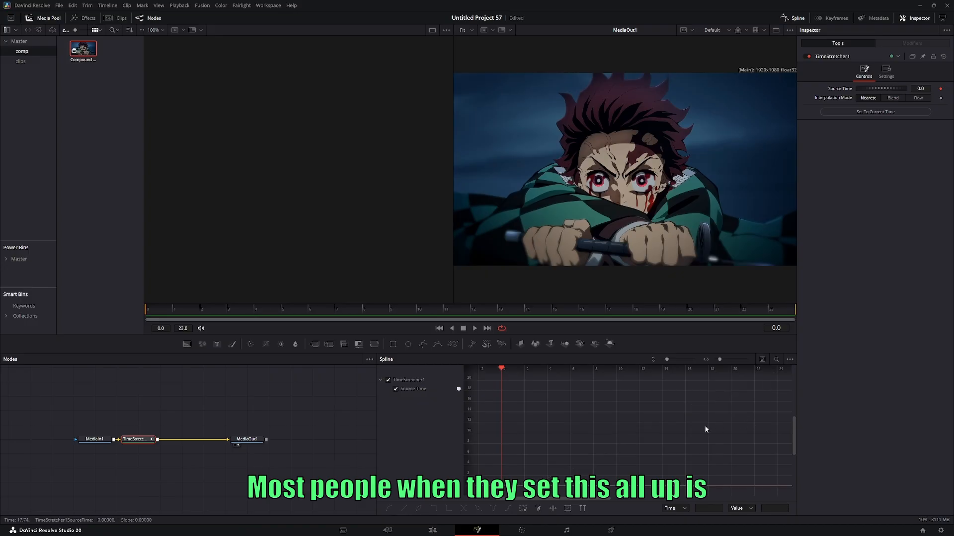
key("ctrl+shift+z")
scroll(704, 437, "down", 3)
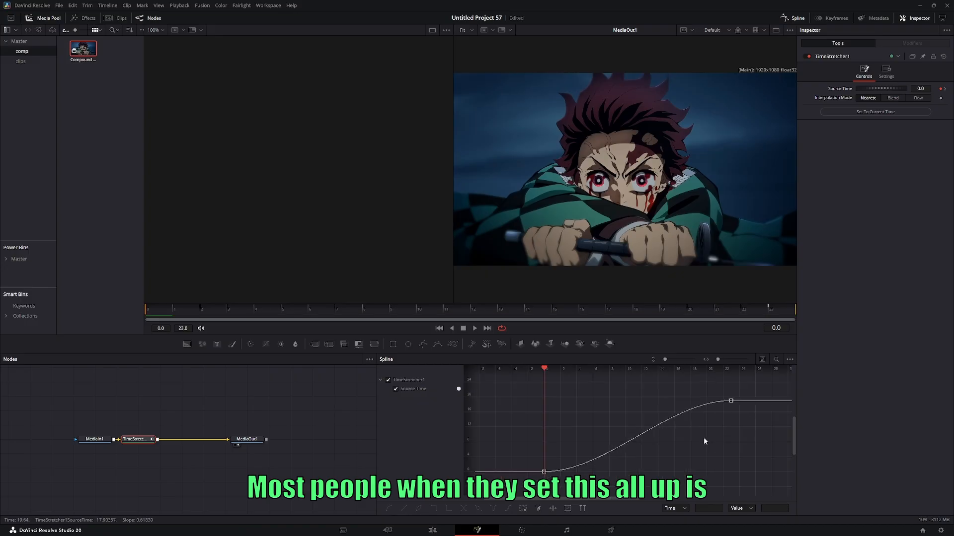
left_click_drag(734, 390, 570, 478)
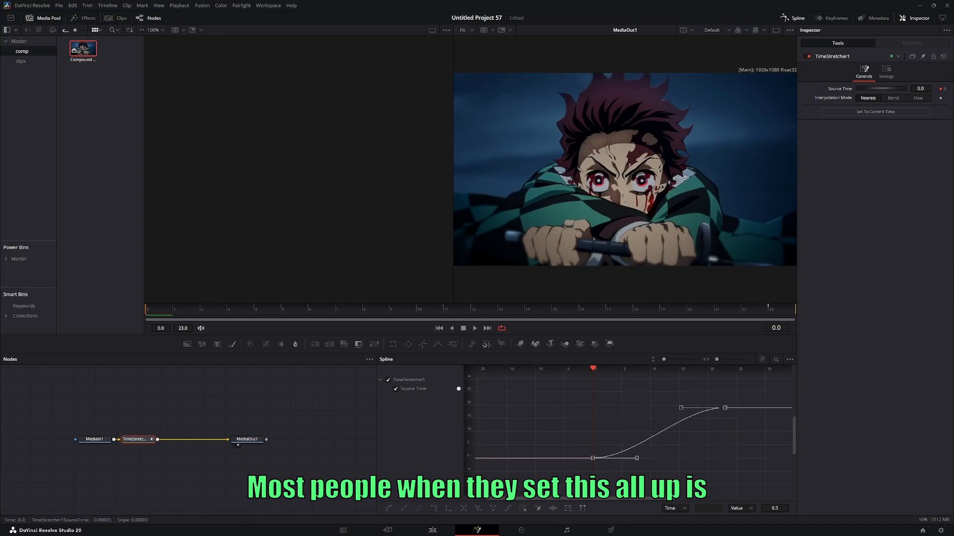
left_click(404, 509)
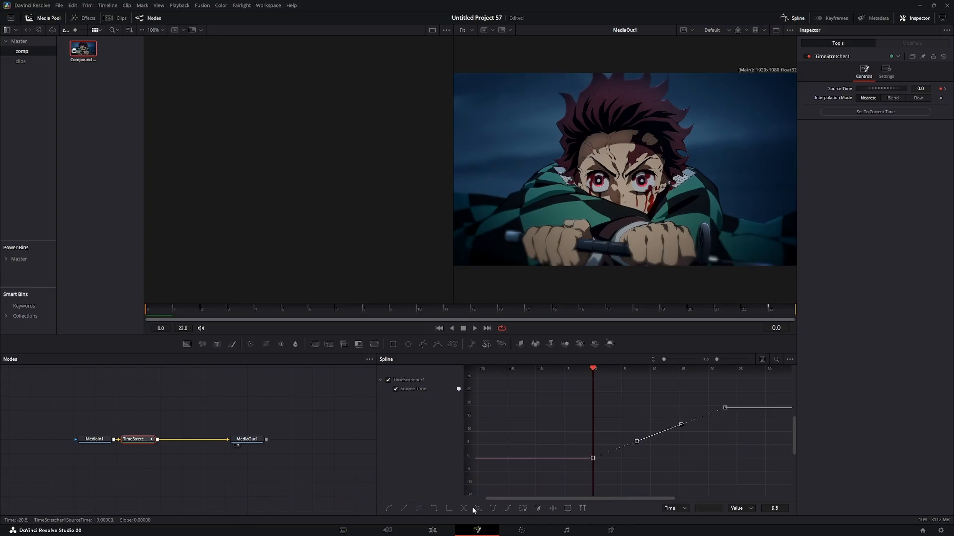
left_click(388, 508)
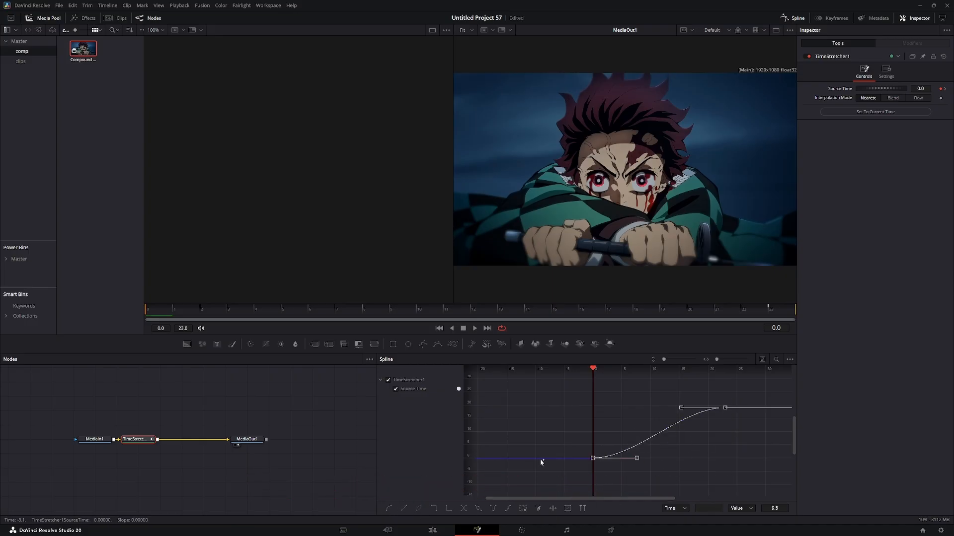
Try a steep early rise in the Source Time curve with an extra point near frame 2, and scrub through it.
left_click_drag(644, 468, 616, 454)
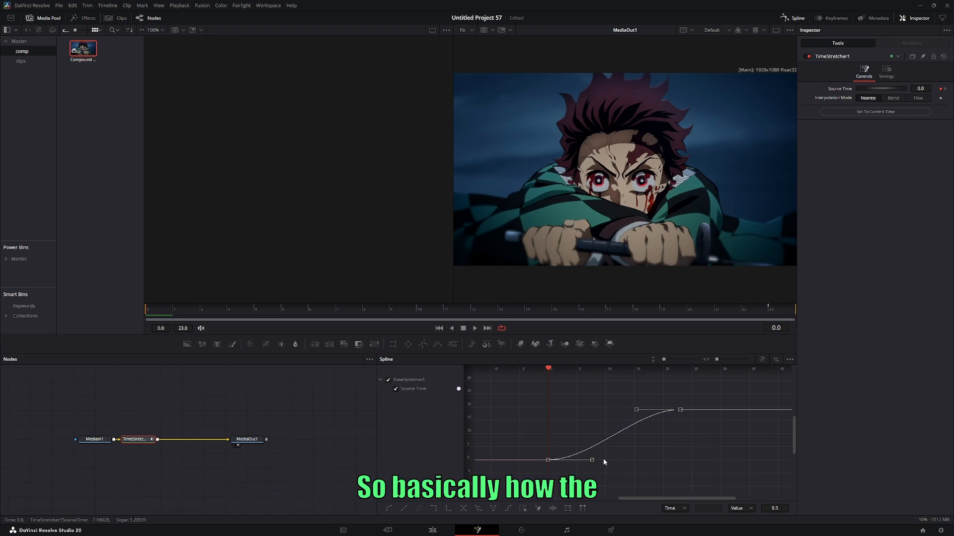
left_click_drag(612, 460, 659, 464)
scroll(691, 455, "up", 4)
scroll(641, 472, "down", 4)
scroll(649, 444, "up", 3)
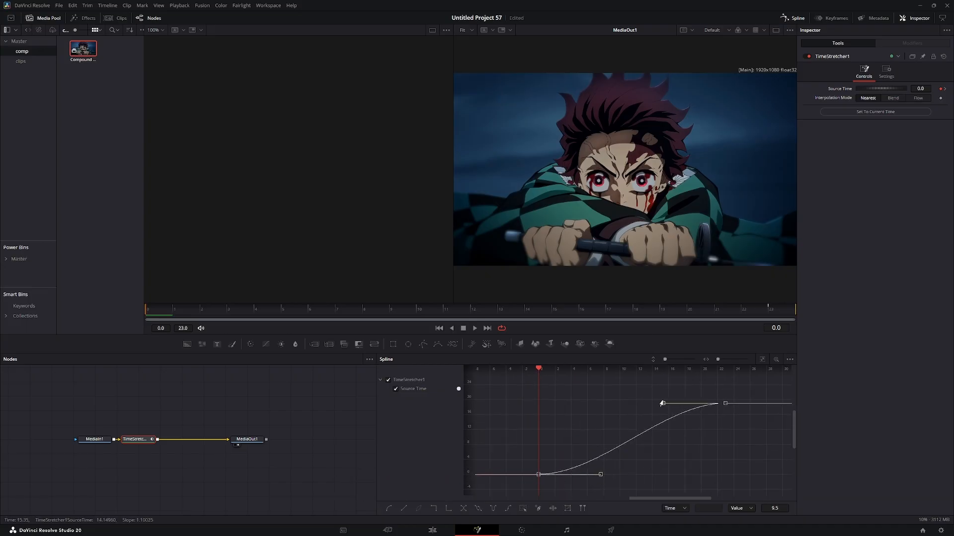
left_click(568, 471)
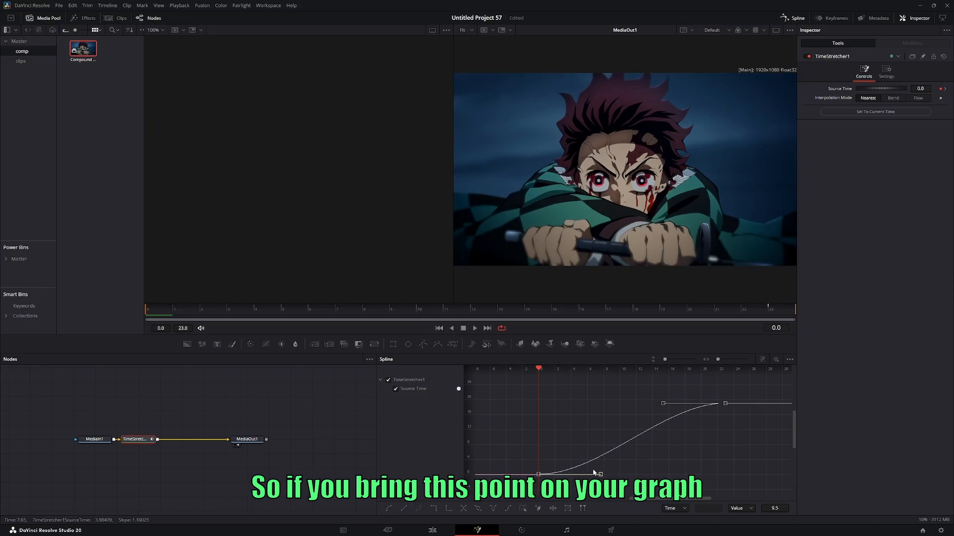
left_click_drag(593, 472, 556, 409)
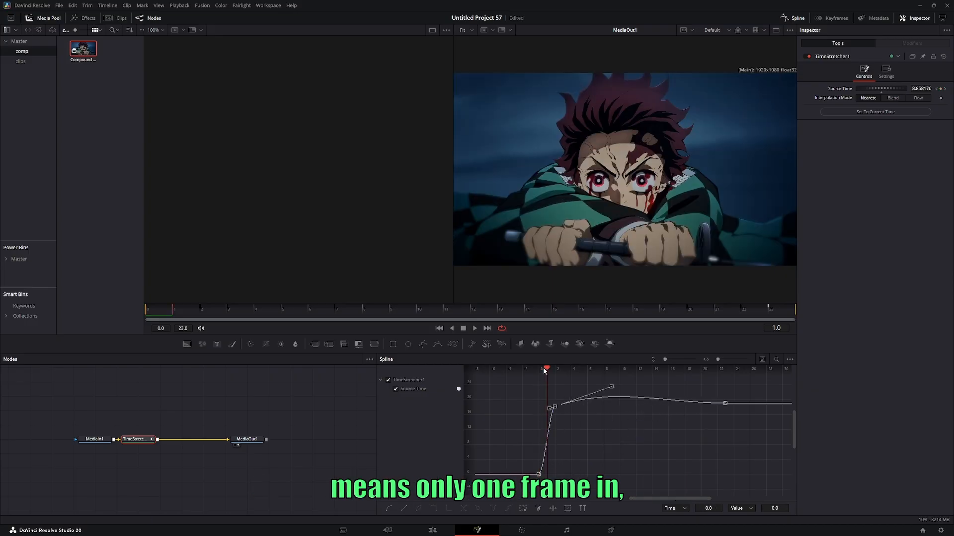
left_click_drag(544, 370, 597, 409)
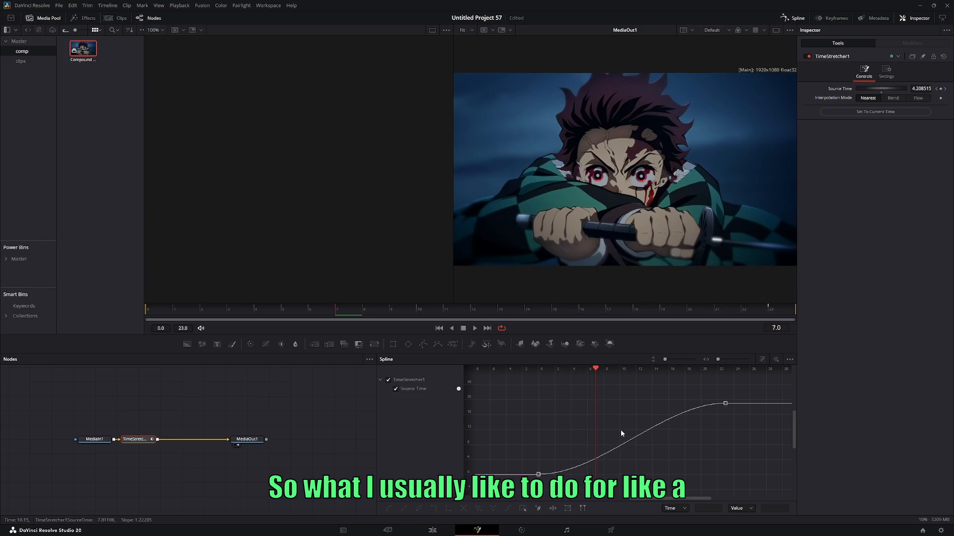
Raise the first keyframe's handle and lower the last keyframe's handle to make the curve steep at both ends and flat in the middle.
left_click(619, 432)
left_click_drag(604, 475, 566, 418)
left_click_drag(663, 403, 699, 464)
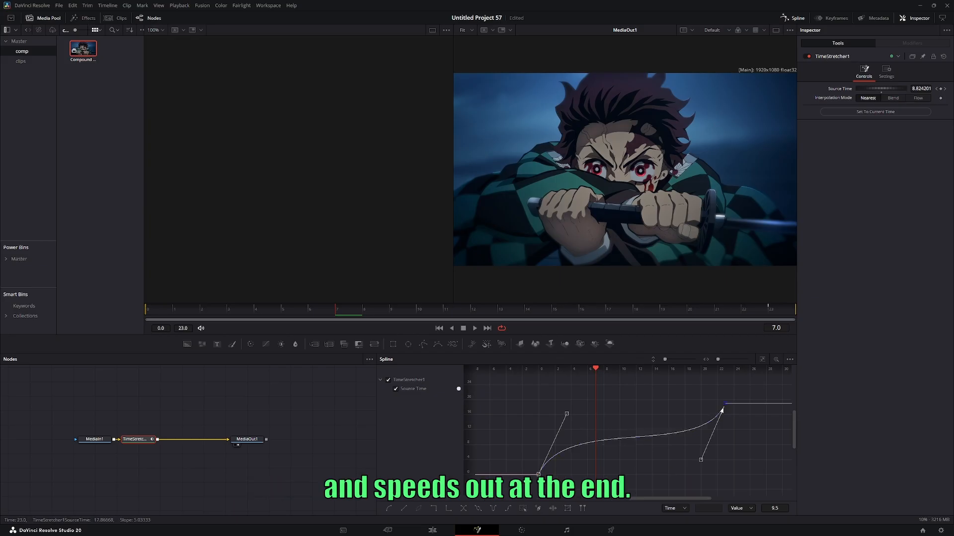
Fine-tune both curve handles for steeper ends and a smooth, gently rising middle section.
left_click_drag(567, 413, 556, 406)
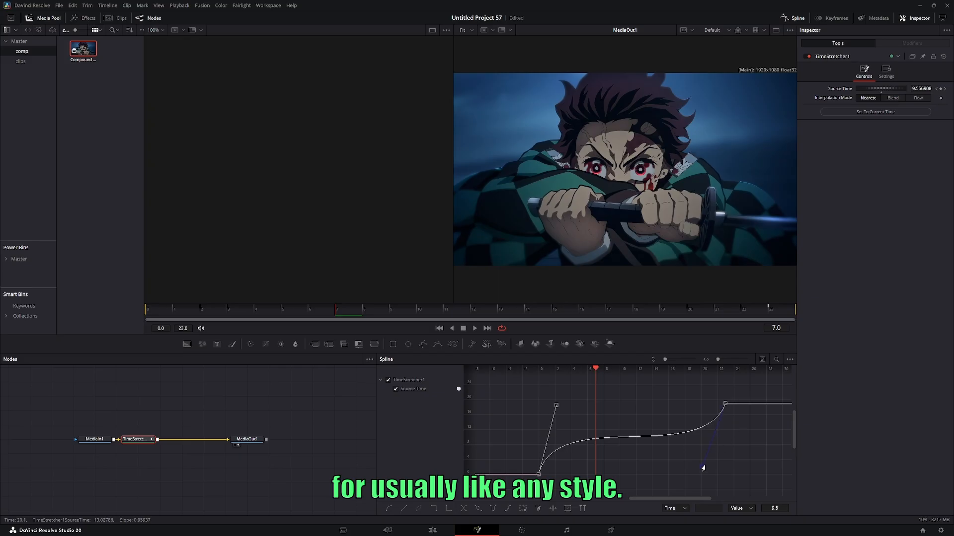
left_click_drag(703, 473, 701, 478)
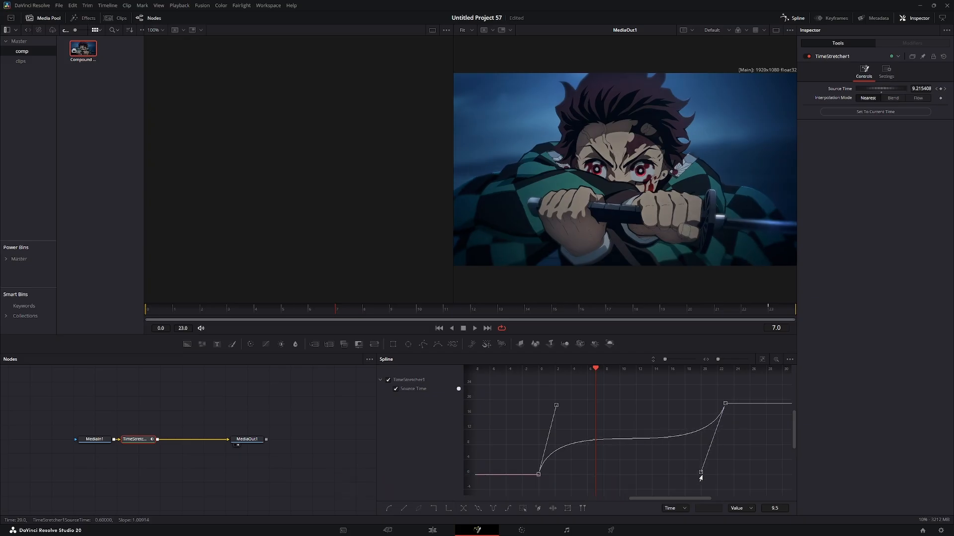
left_click_drag(555, 406, 559, 406)
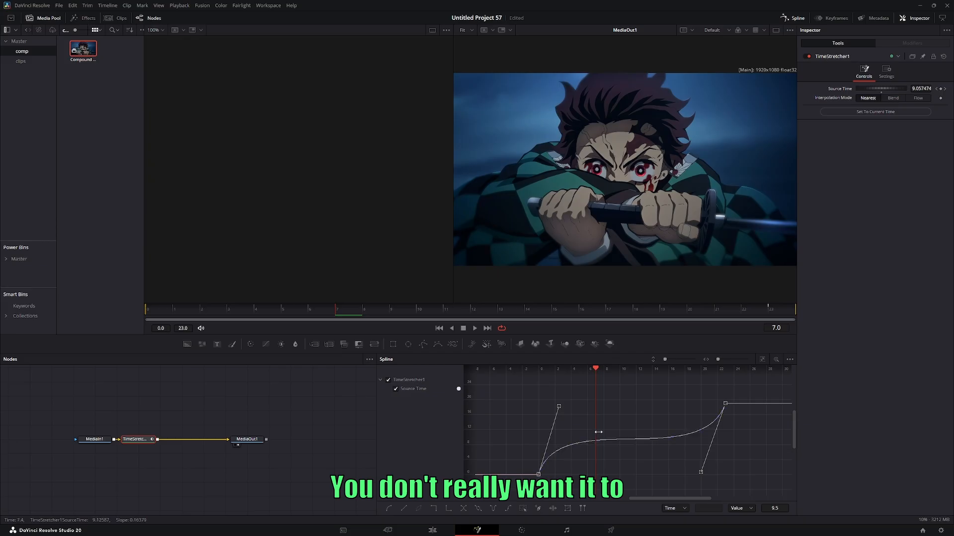
left_click_drag(698, 474, 699, 462)
left_click_drag(559, 408, 557, 419)
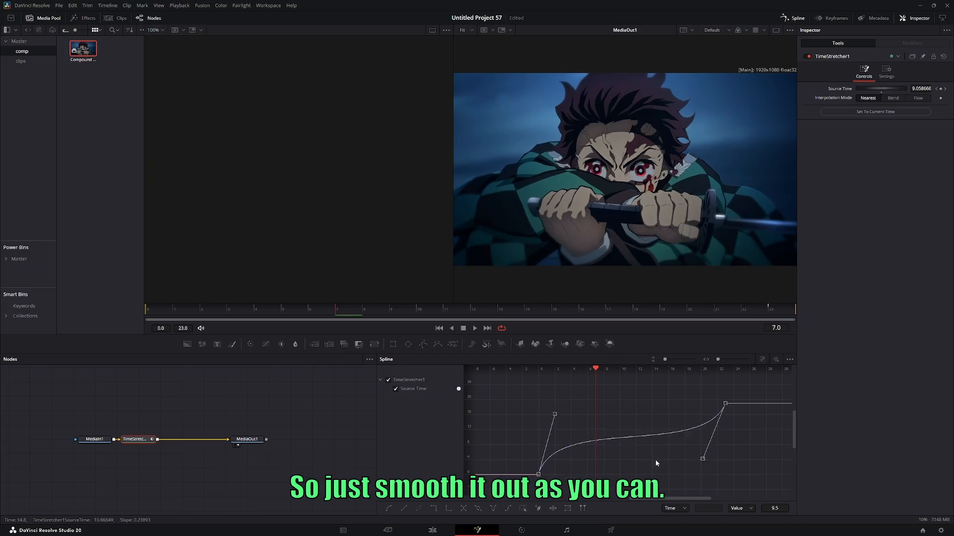
mouse_move(703, 458)
left_mouse_down()
mouse_move(724, 456)
mouse_move(717, 462)
left_mouse_up()
mouse_move(555, 415)
left_mouse_down()
mouse_move(539, 412)
mouse_move(553, 412)
left_mouse_up()
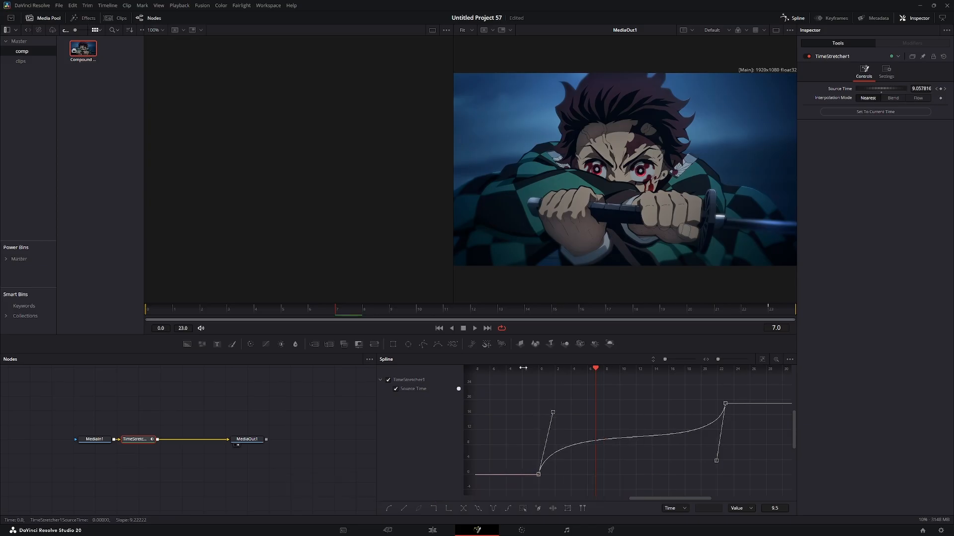
Play the retimed clip and scrub its slow middle section around frames 6 to 9 to check for repeated frames.
key("space")
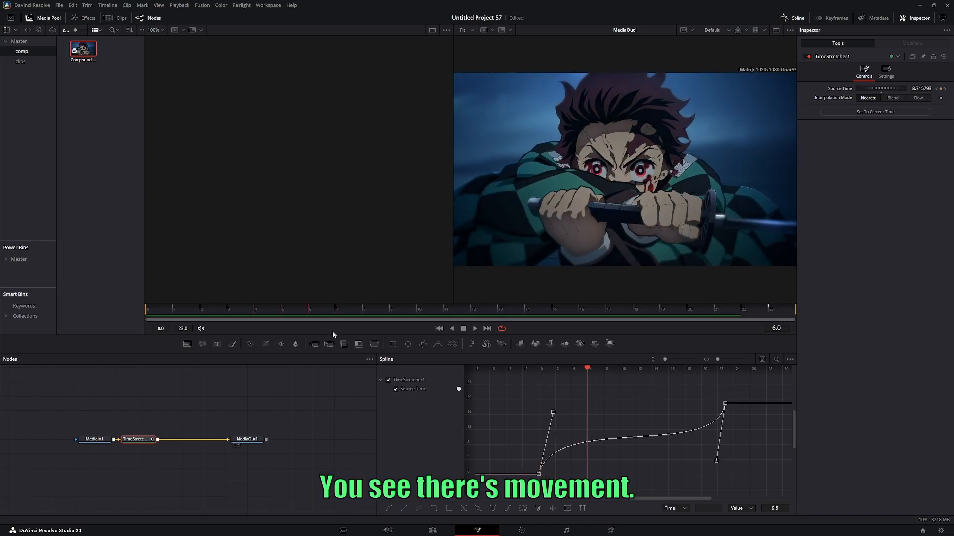
left_click_drag(548, 337, 19, 351)
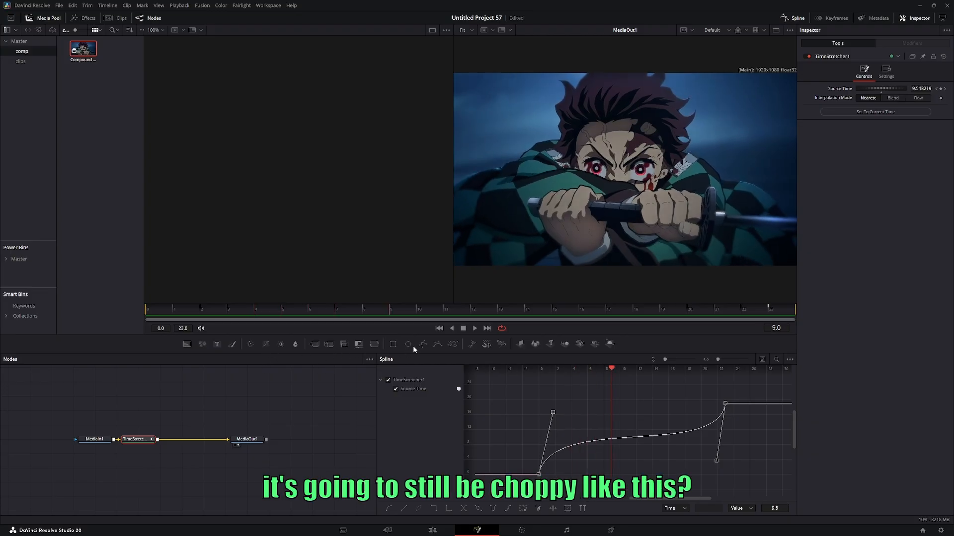
key("Left")
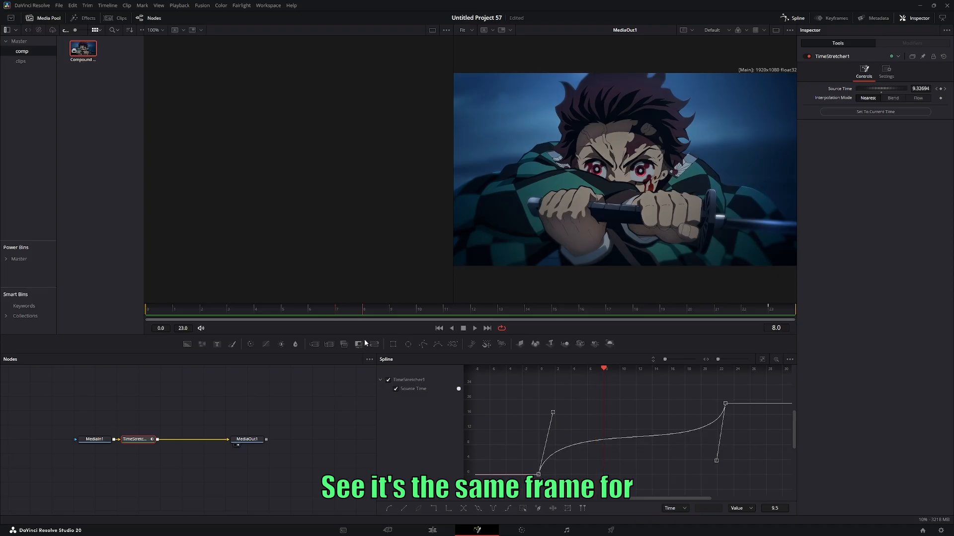
Step back and forth through the frames around 7 and 8 to check the slow section for repeated images.
key("Left")
key("Left")
key("Left")
key("Left")
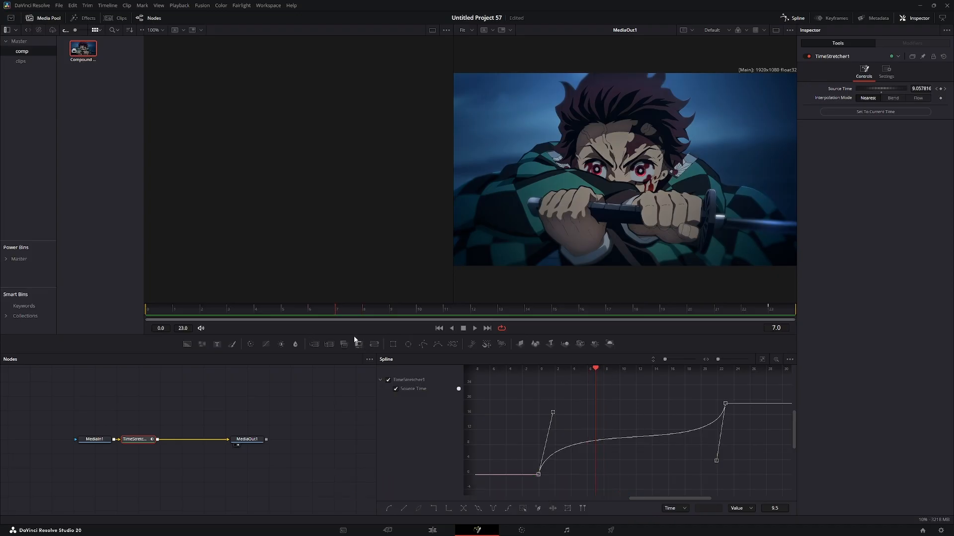
key("Right")
key("Right")
key("Left")
key("Left")
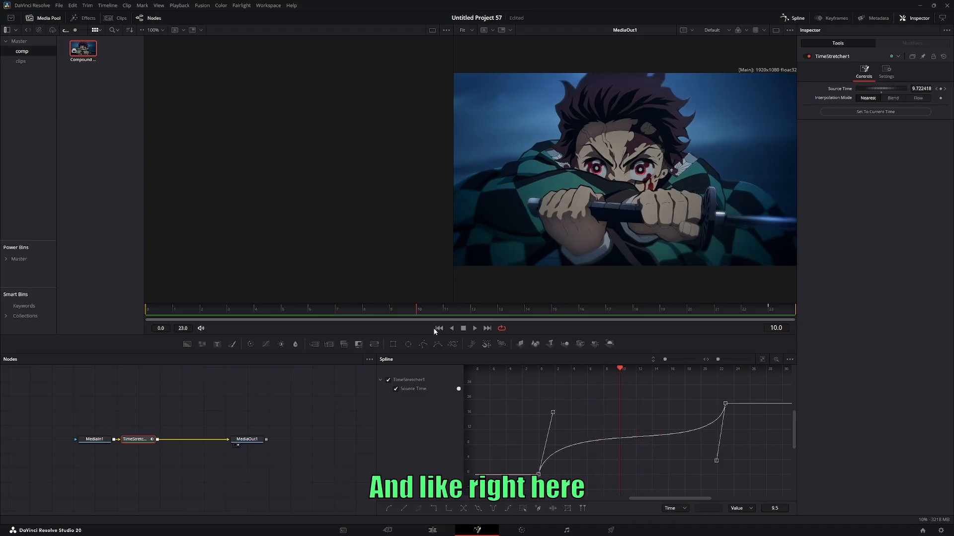
Spread out the nodes and insert an Optical Flow node between MediaIn1 and TimeStretcher1.
left_click_drag(101, 441, 58, 440)
left_click_drag(120, 406, 293, 391)
left_click(256, 413)
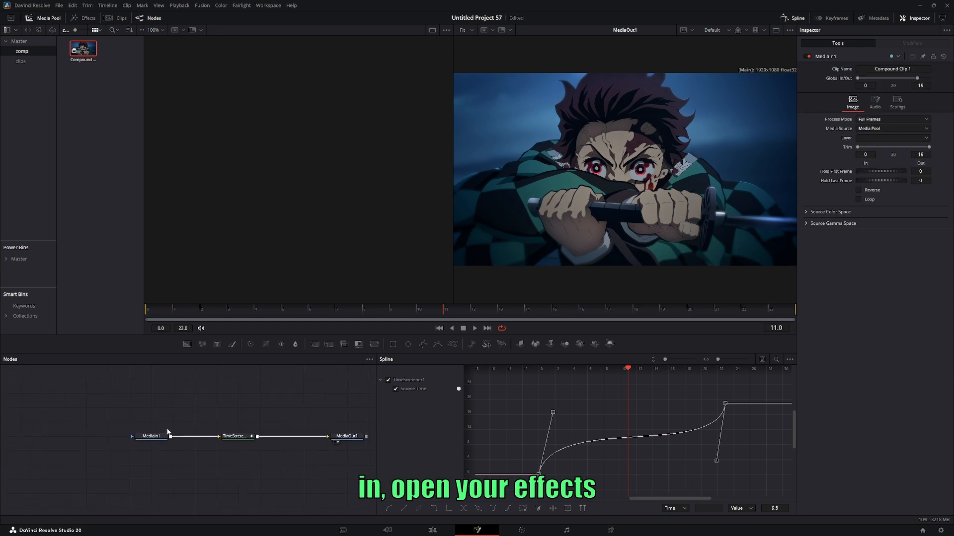
key("shift+space")
type("tst")
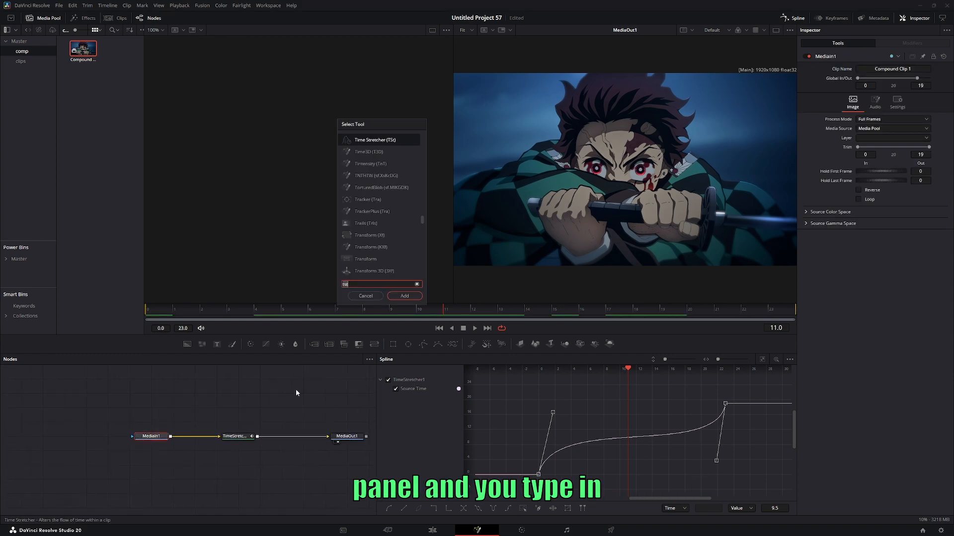
type("of")
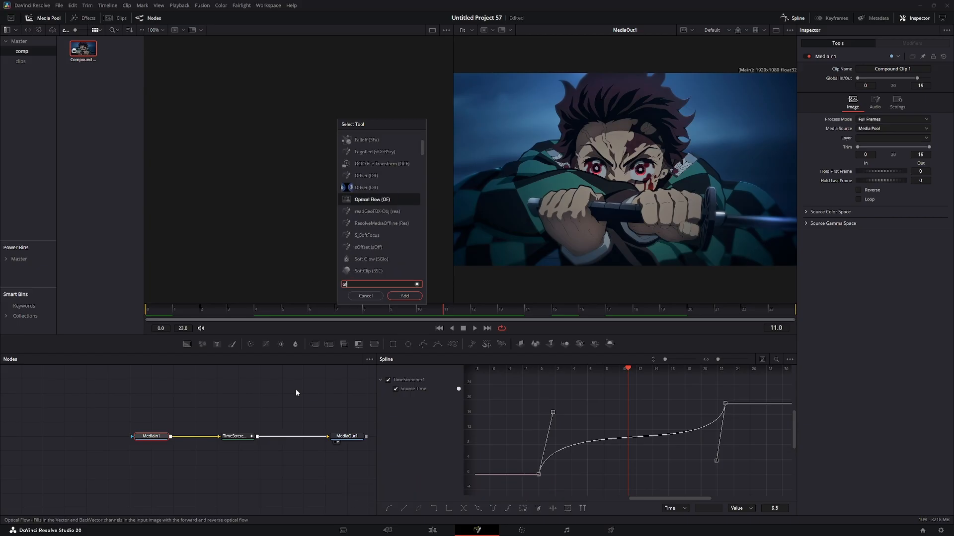
key("Return")
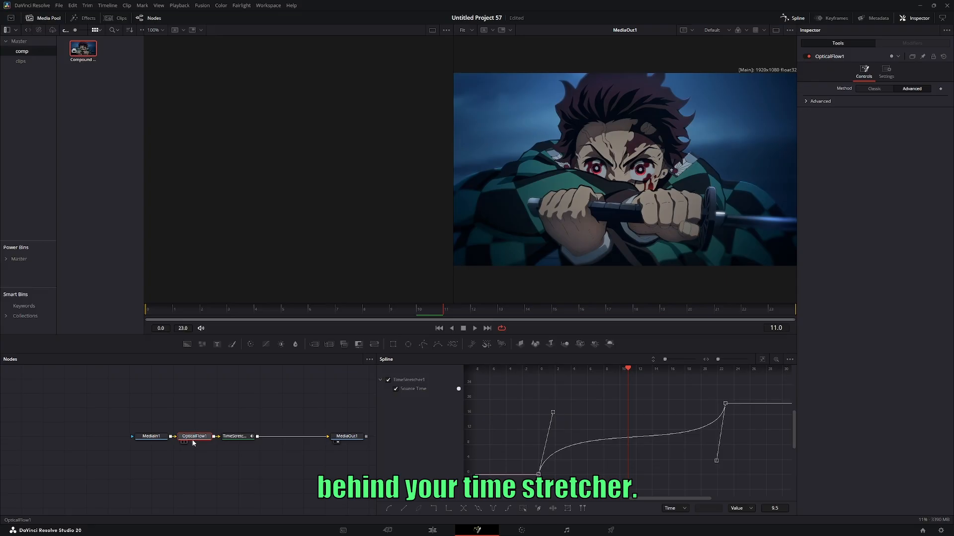
Set TimeStretcher1's interpolation mode to Flow, enabling Backward Prev and Next and Clamp Edges.
left_click(235, 437)
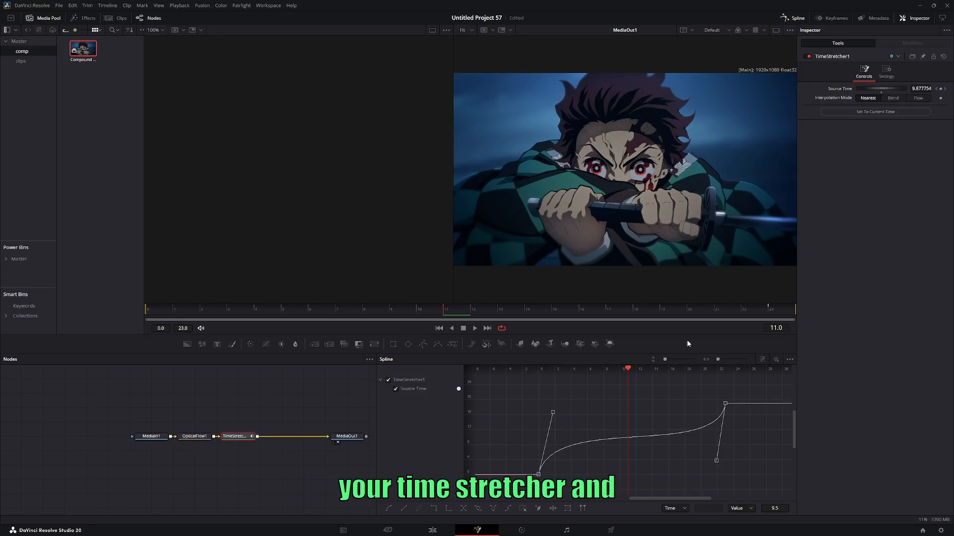
left_click(918, 98)
left_click(859, 148)
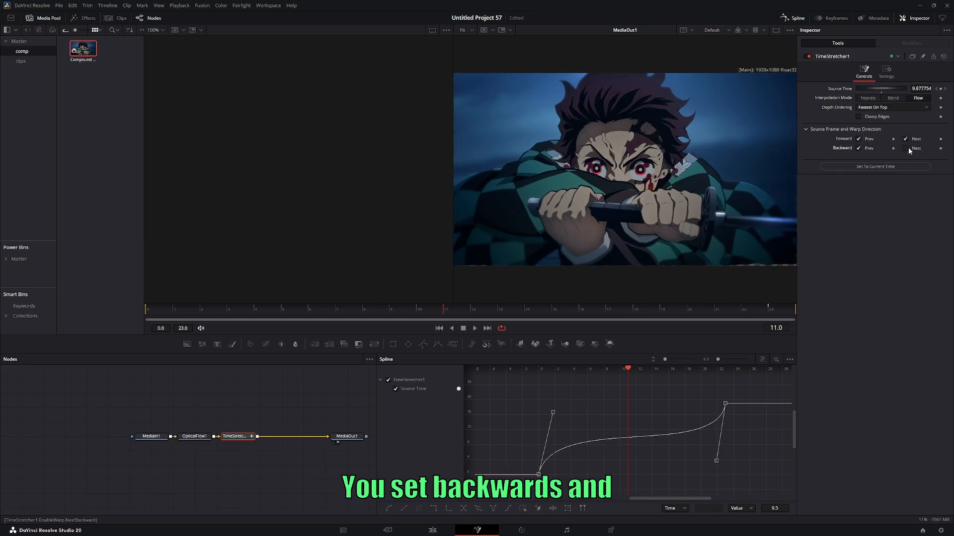
left_click(906, 148)
left_click(859, 116)
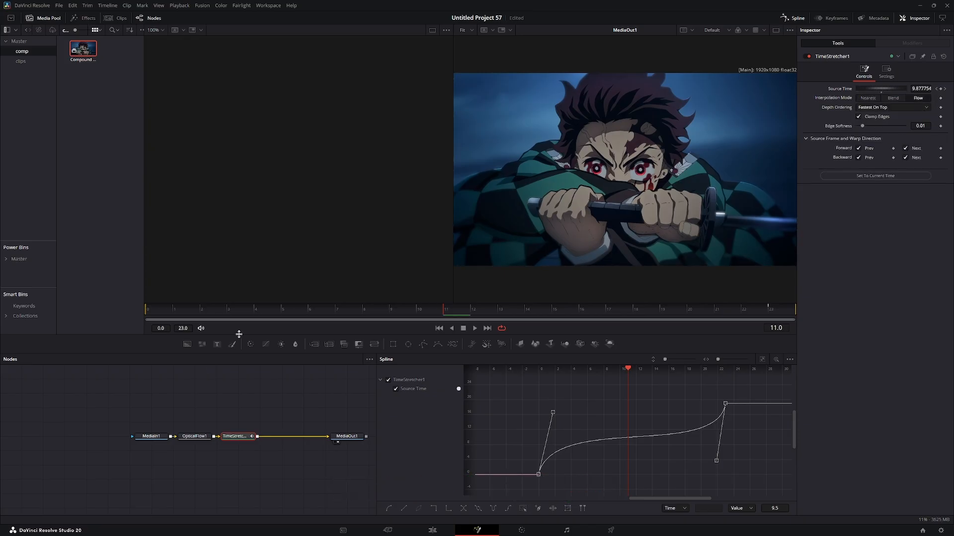
Scrub through the composition in a single enlarged viewer to check that the motion is continuous.
left_click(202, 309)
left_click_drag(212, 318, 541, 306)
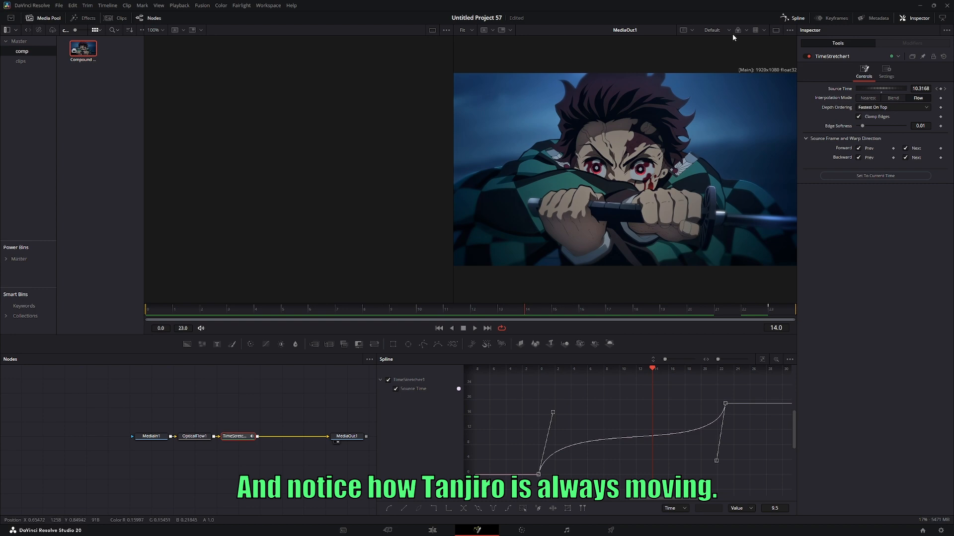
left_click(774, 31)
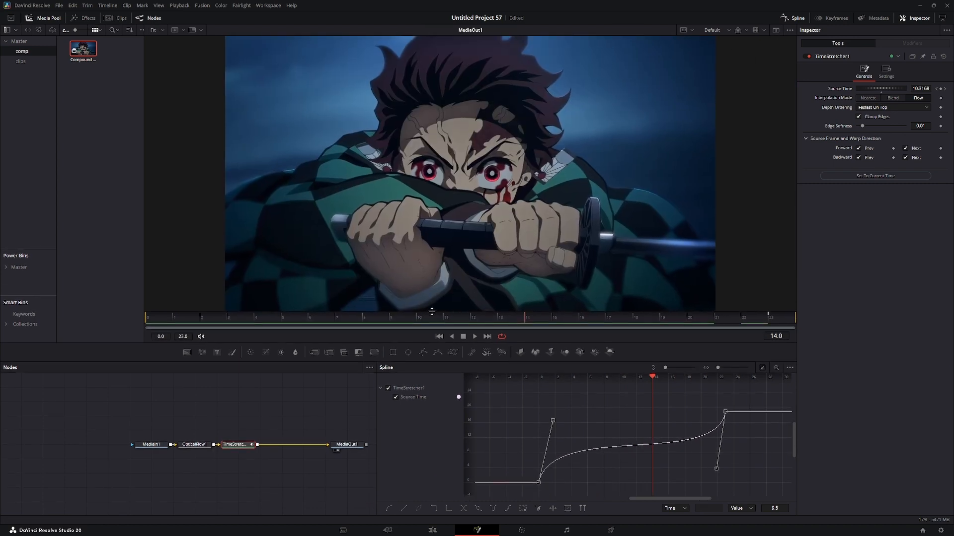
left_click_drag(528, 318, 770, 343)
Return to the Edit page and change the render cache mode so the Fusion Composition gets cached.
left_click(431, 531)
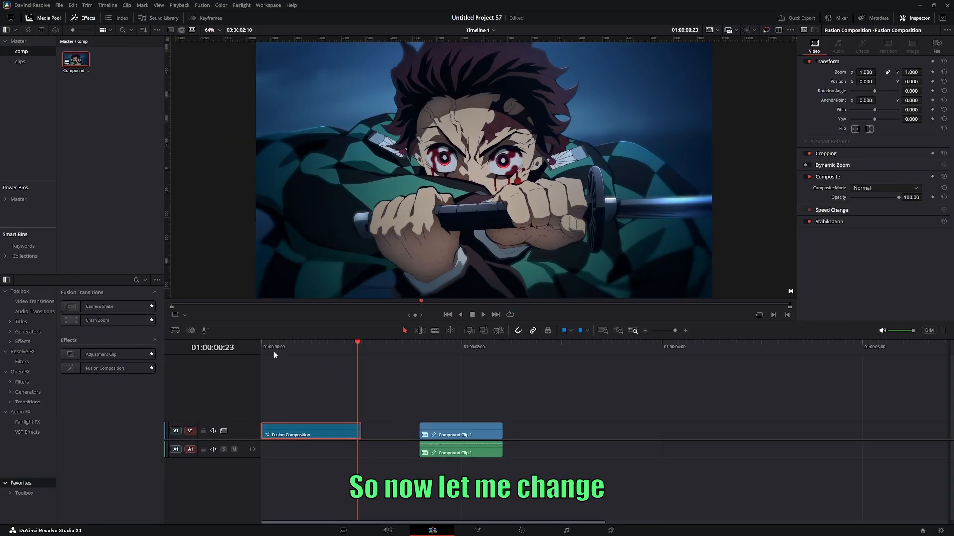
left_click(178, 6)
mouse_move(243, 42)
left_click(317, 55)
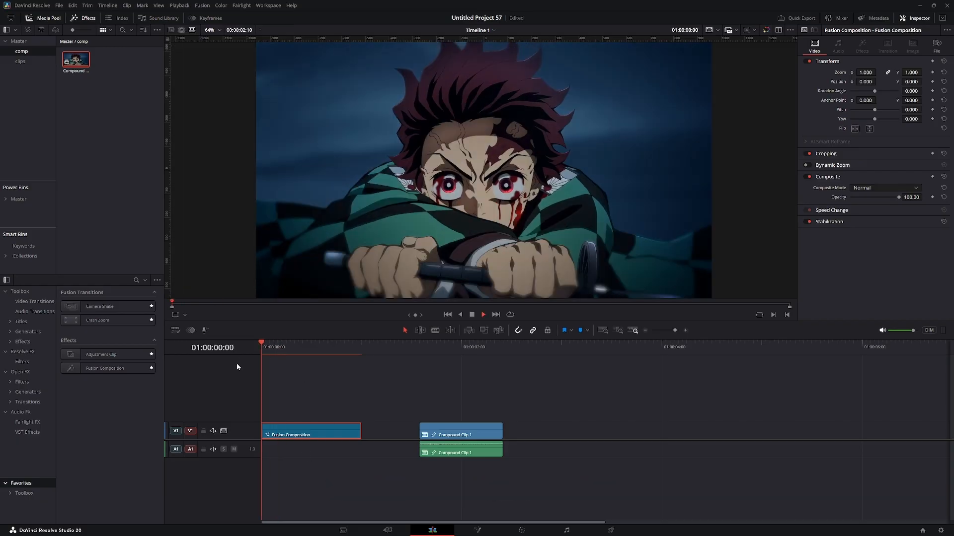
Play the Fusion Composition clip repeatedly from its start to review the smoothed retiming.
key("space")
key("space")
left_click_drag(272, 349, 207, 351)
key("space")
key("space")
key("space")
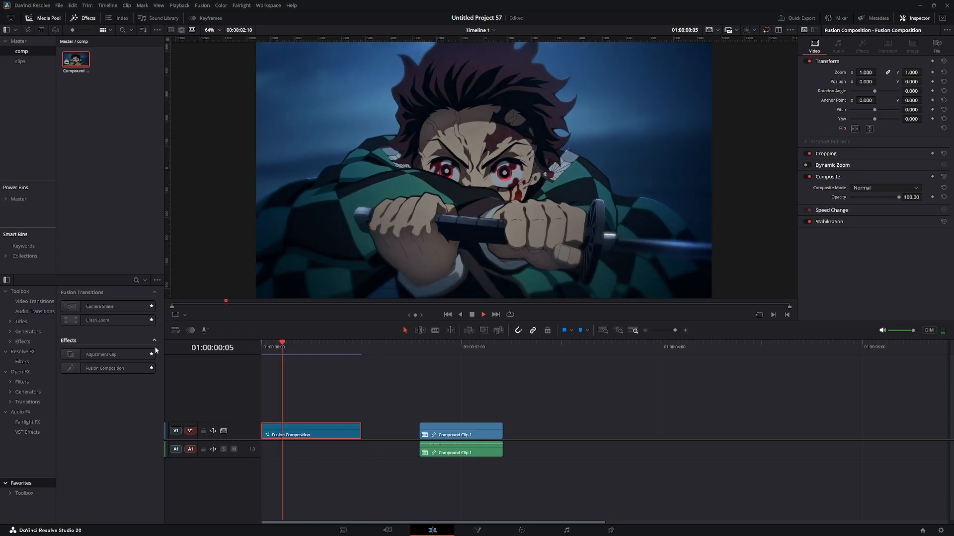
key("space")
key("space")
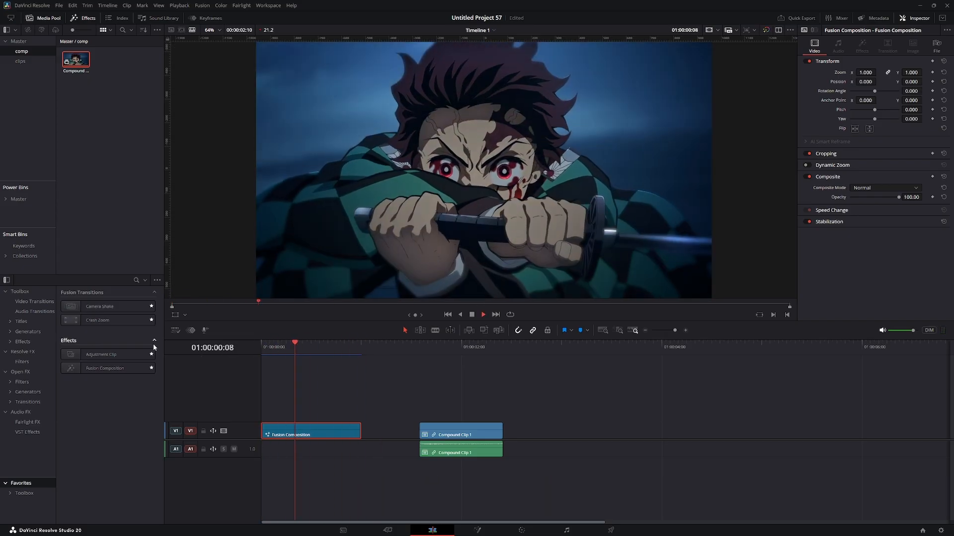
key("space")
left_click_drag(267, 344, 252, 354)
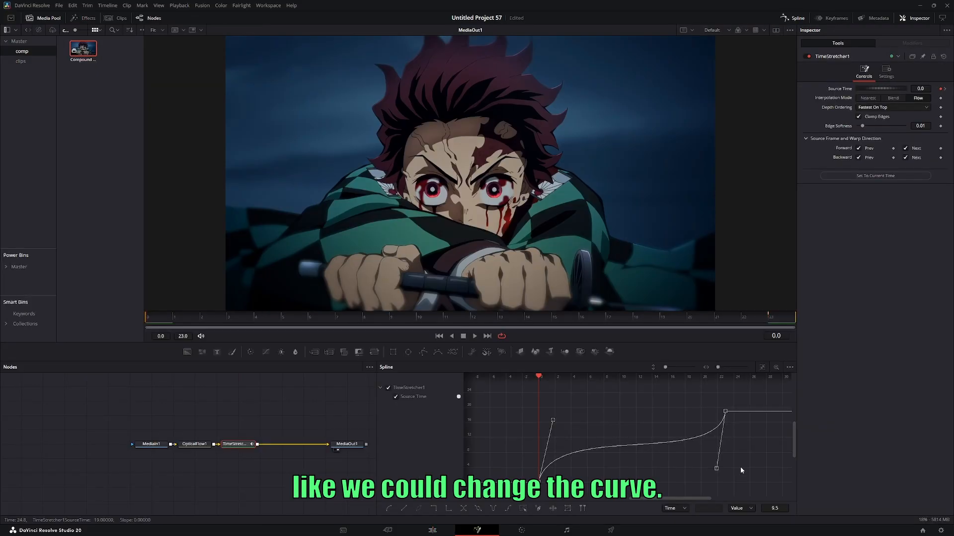
Try a fast start that eases to a stop by pulling the last keyframe's handle towards the first, and preview it on the Edit page.
left_click_drag(723, 471, 675, 412)
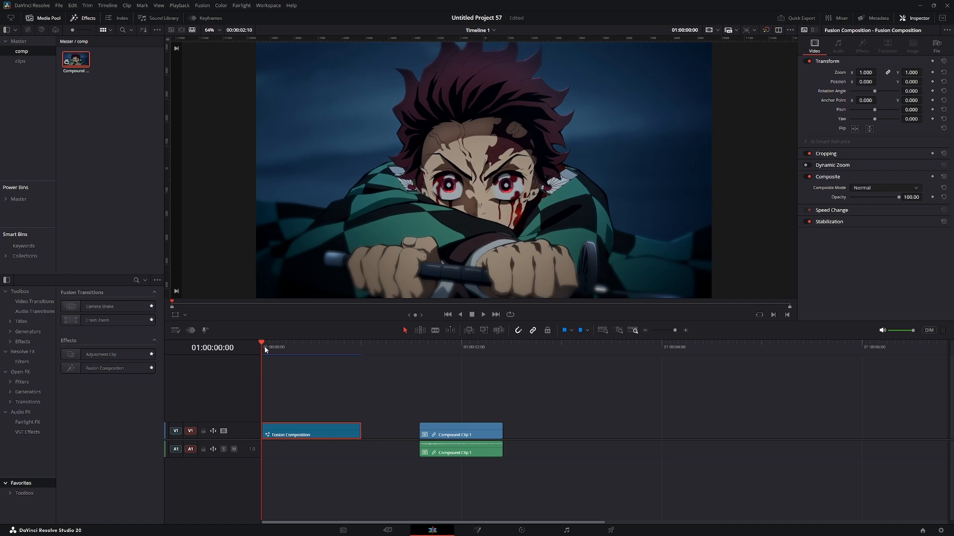
key("space")
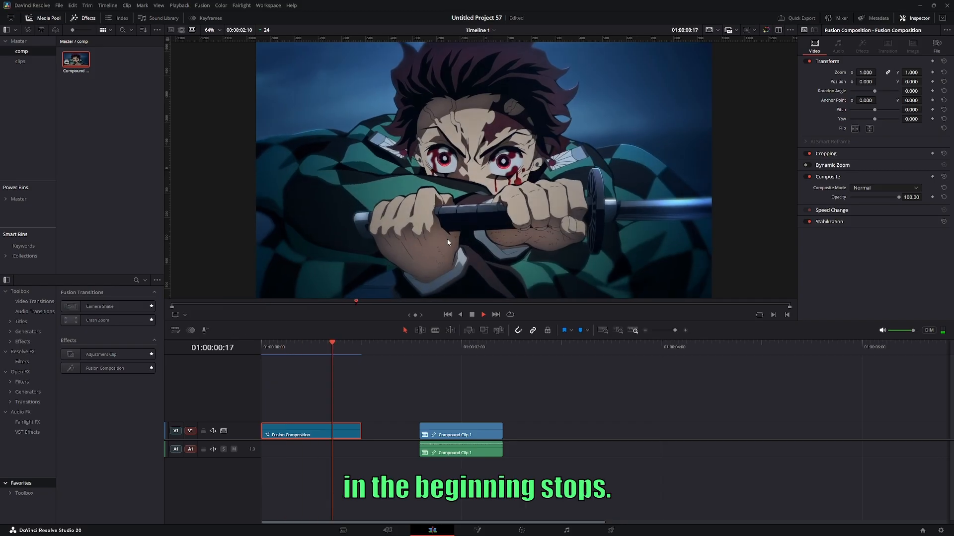
key("space")
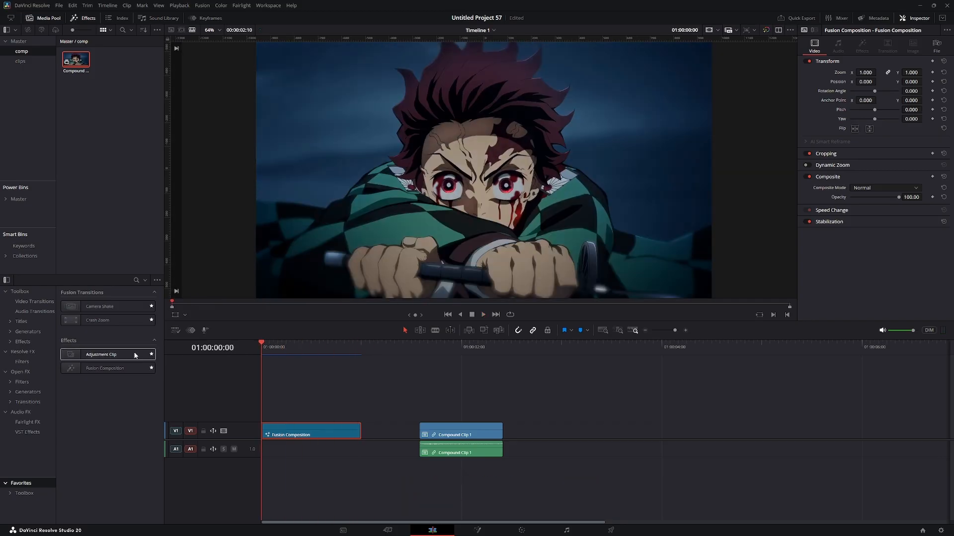
key("space")
key("shift+5")
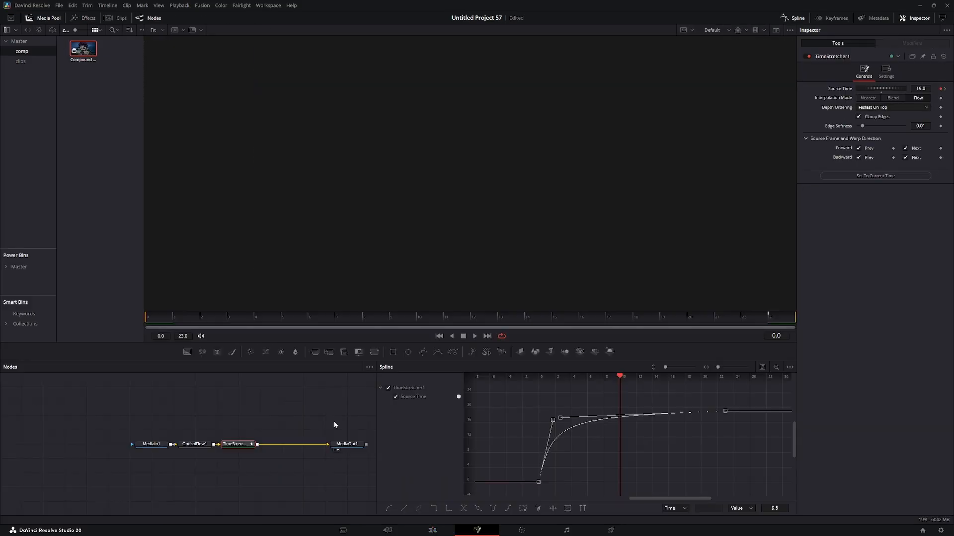
Reshape both Source Time curve handles for a slow beginning and a steep, fast finish, and play the result on the Edit page.
left_click_drag(561, 418, 720, 486)
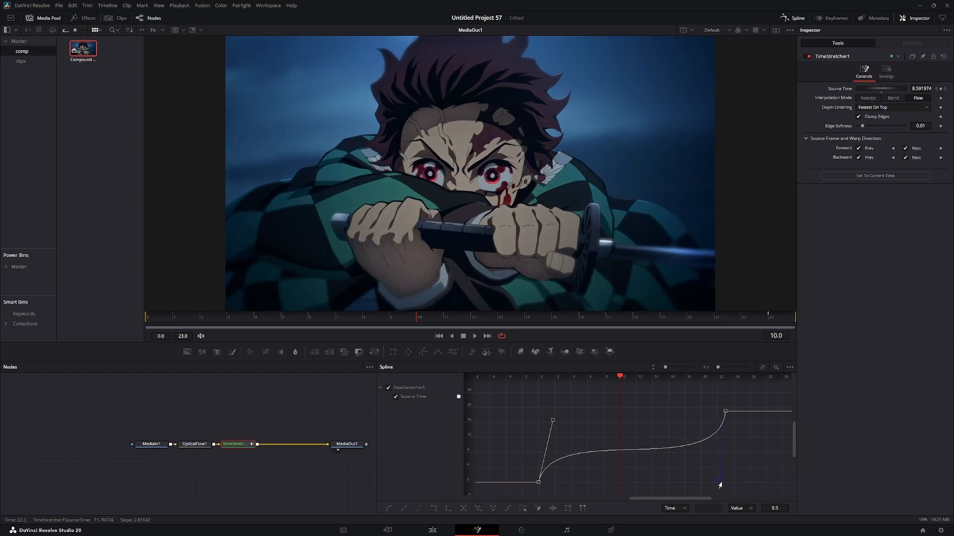
left_click_drag(538, 482, 713, 475)
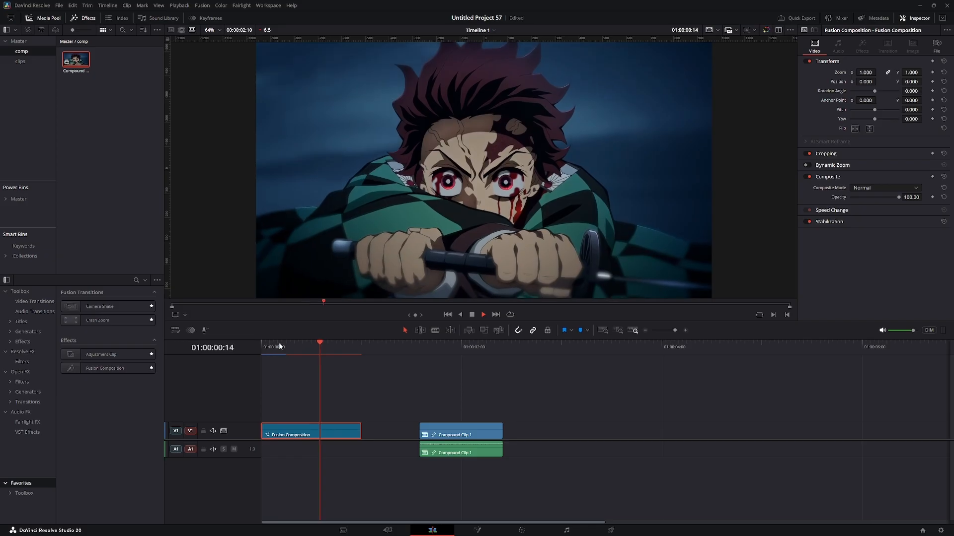
left_click_drag(279, 349, 203, 358)
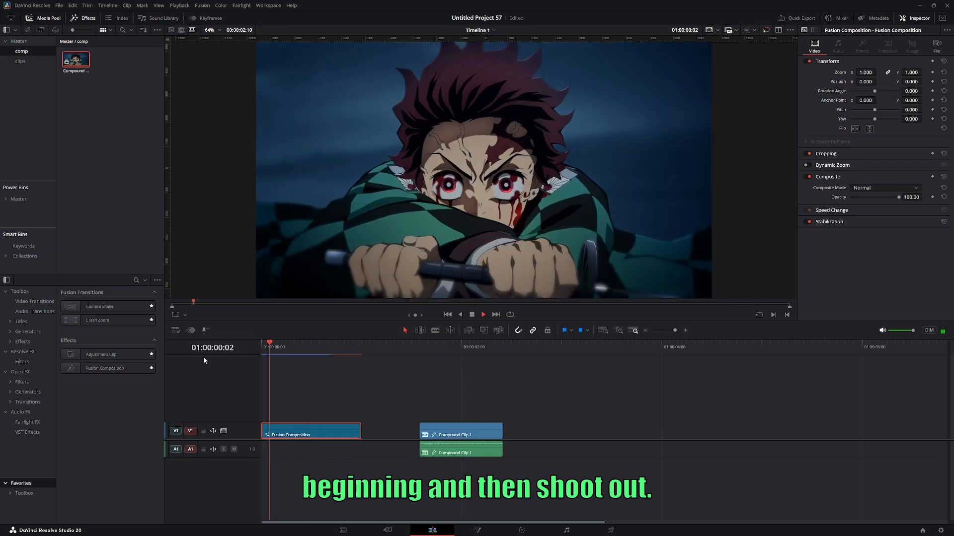
key("space")
left_click_drag(301, 350, 181, 357)
key("space")
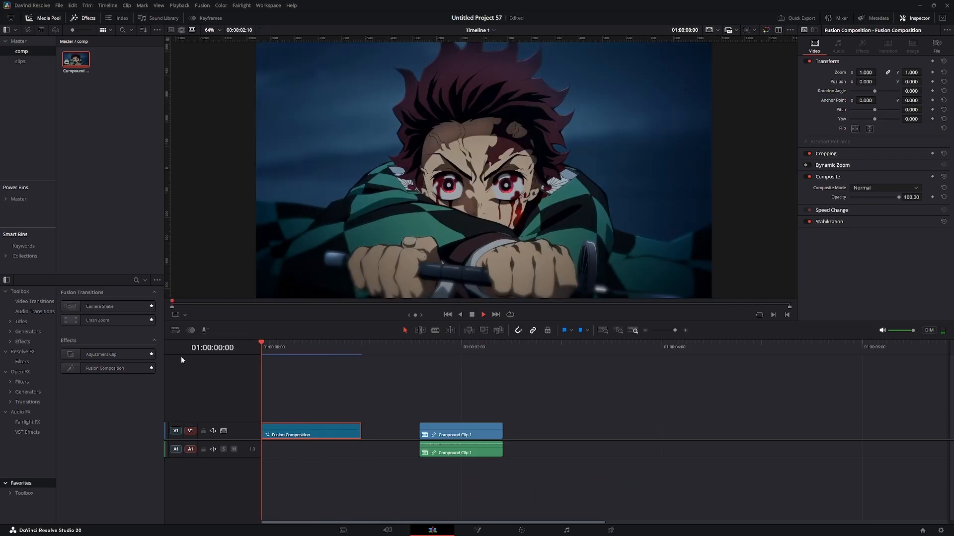
key("space")
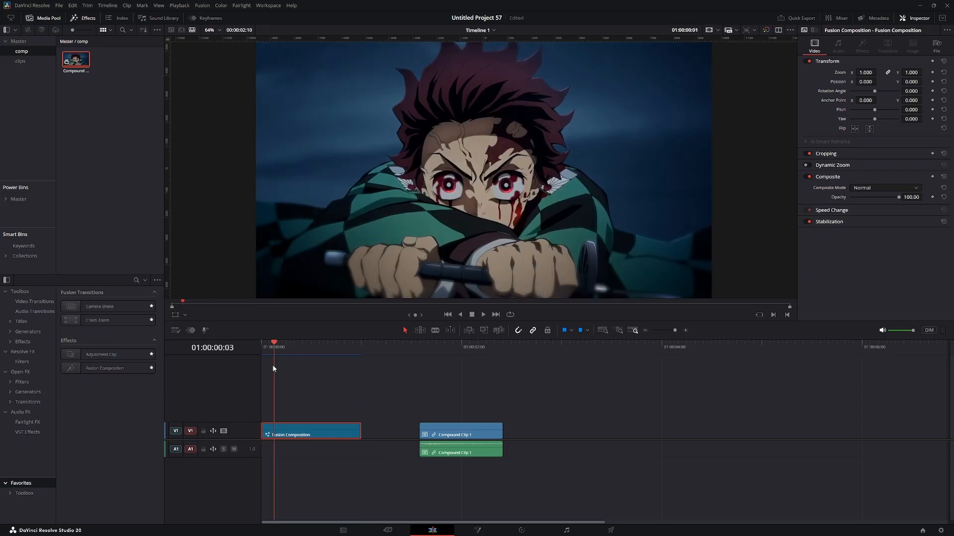